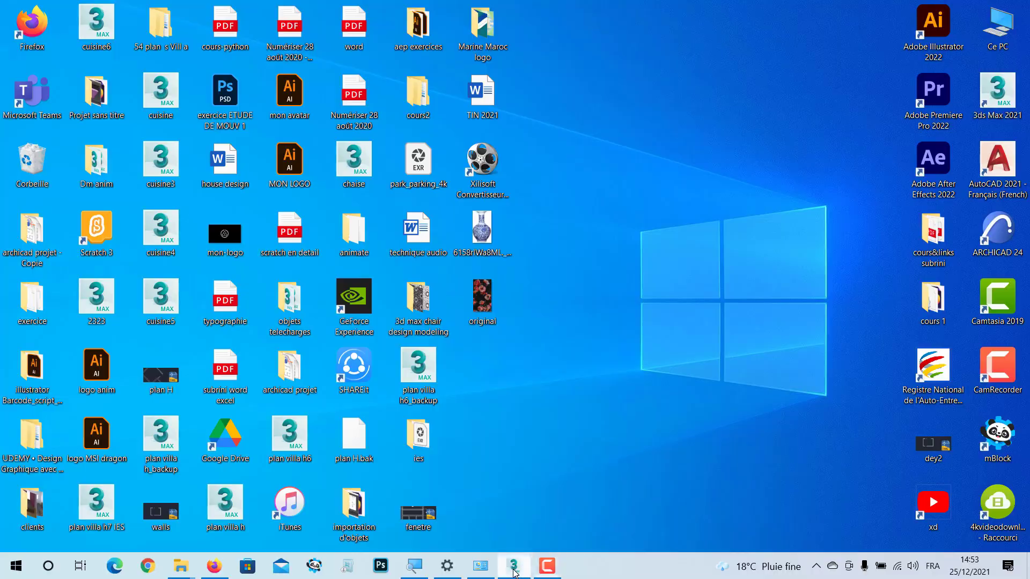
- Restore the plan villa h6.max scene window from the taskbar
left_click(516, 569)
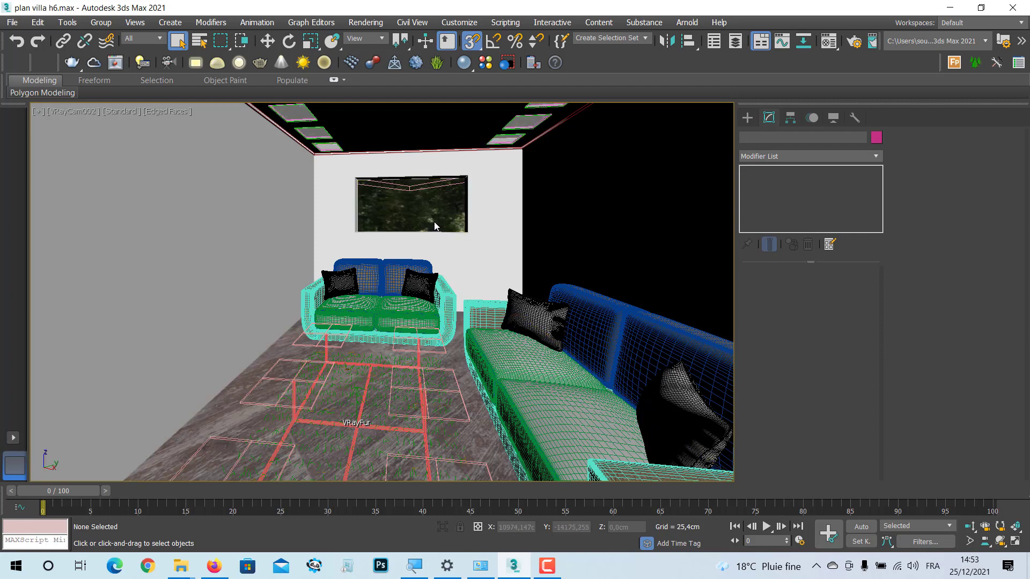
- Select the room mesh and switch from the camera to a Perspective view
left_click(267, 42)
left_click(547, 566)
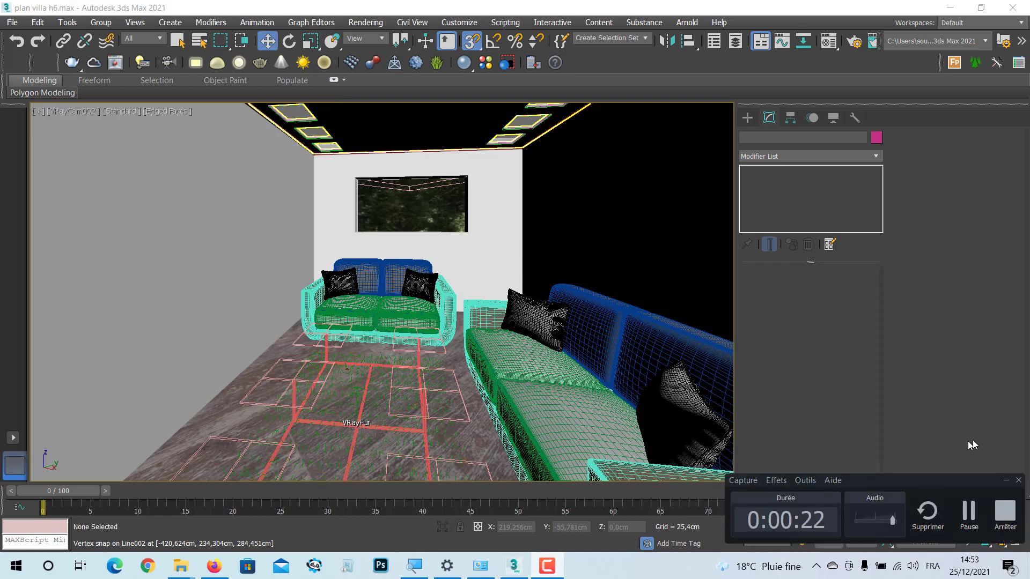
left_click(1006, 480)
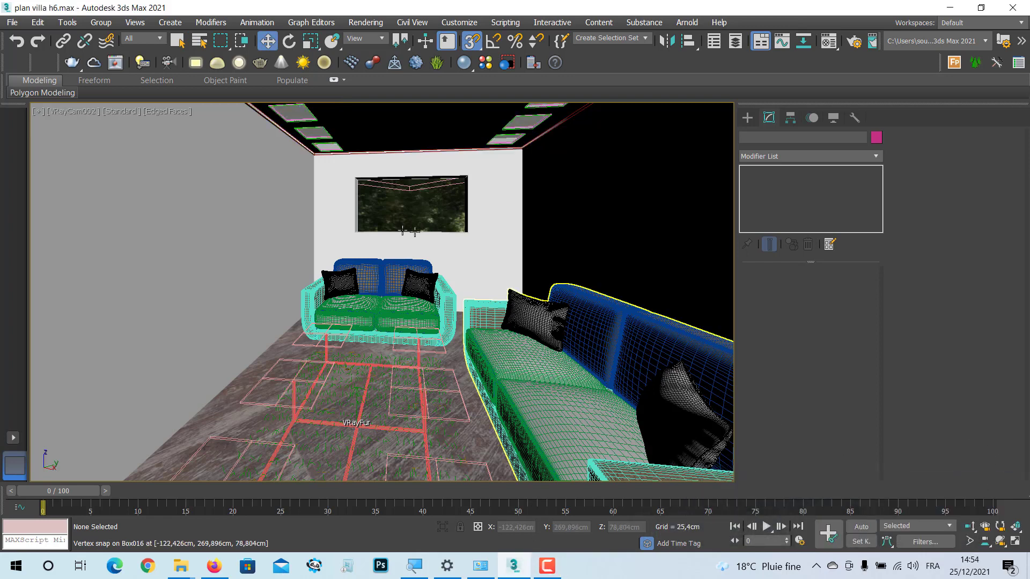
left_click(482, 243)
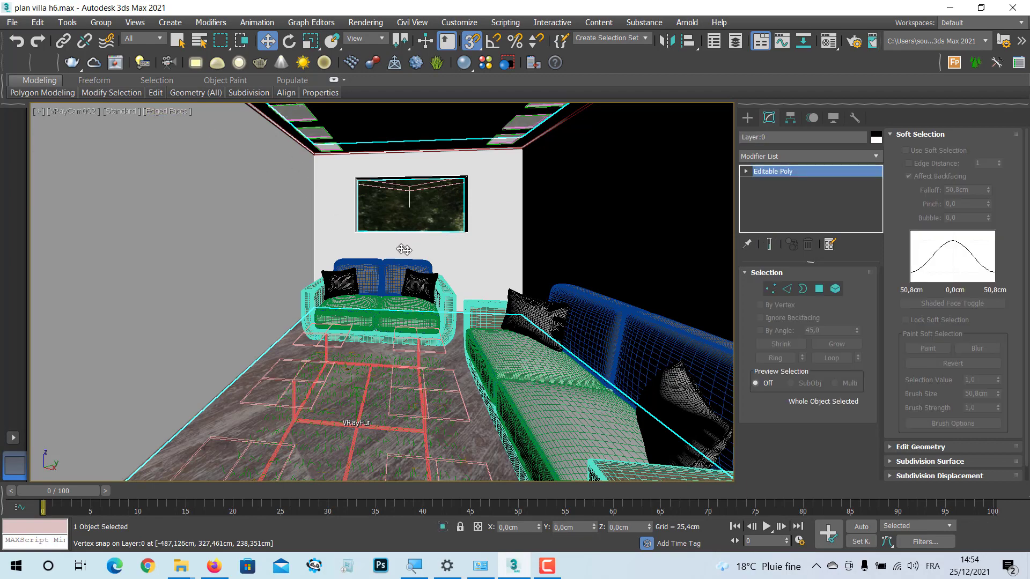
key("p")
middle_click_drag(425, 256, 429, 265, "alt")
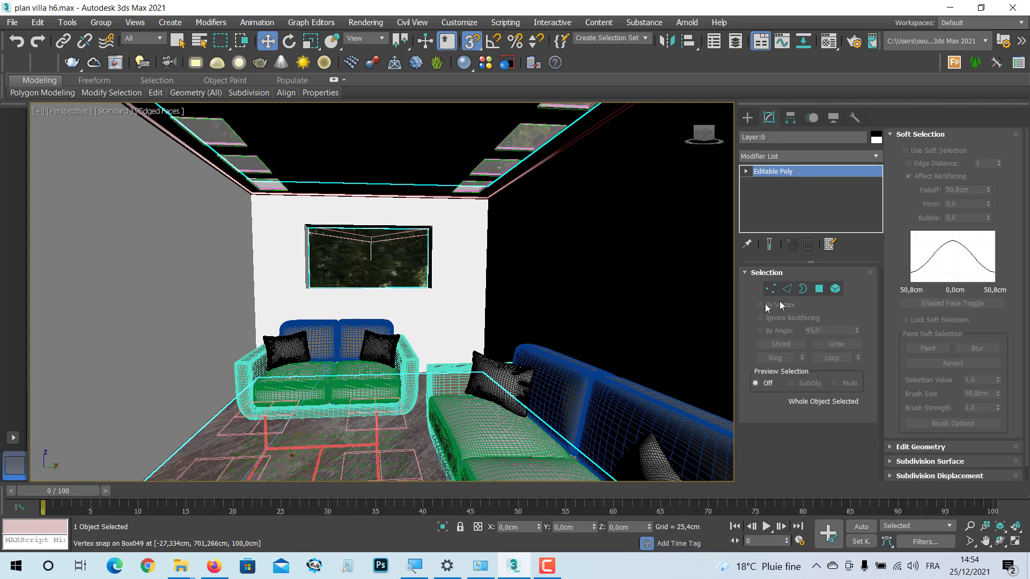
- Isolate the back wall polygon with the window opening, then return to object level
left_click(819, 288)
left_click(447, 303)
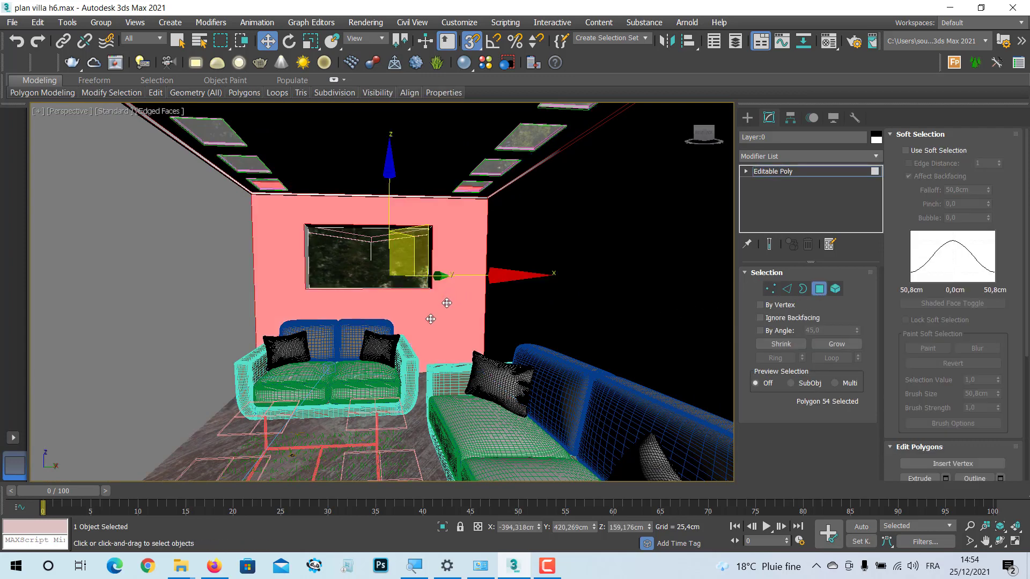
left_click(442, 528)
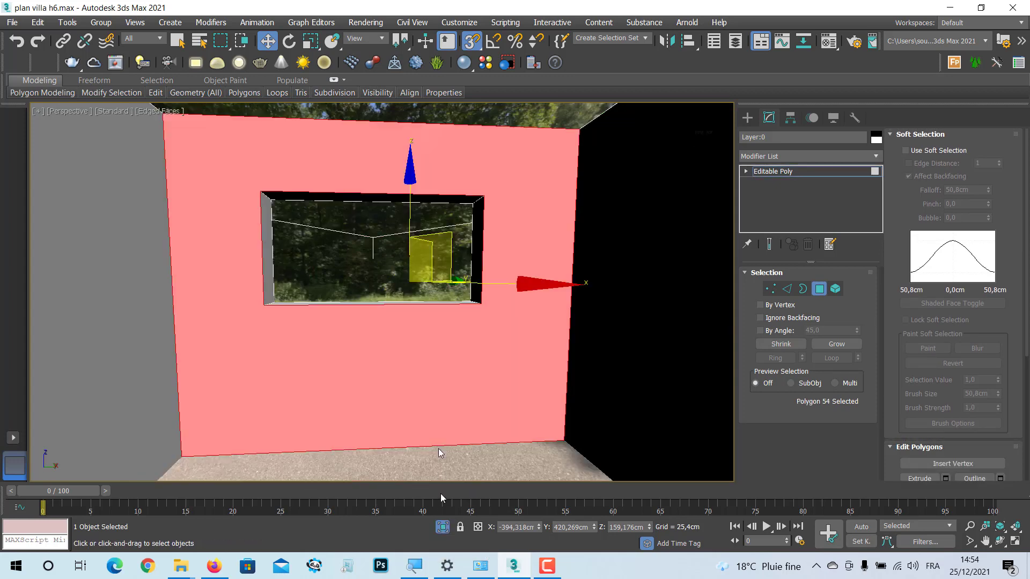
middle_click_drag(460, 273, 472, 272)
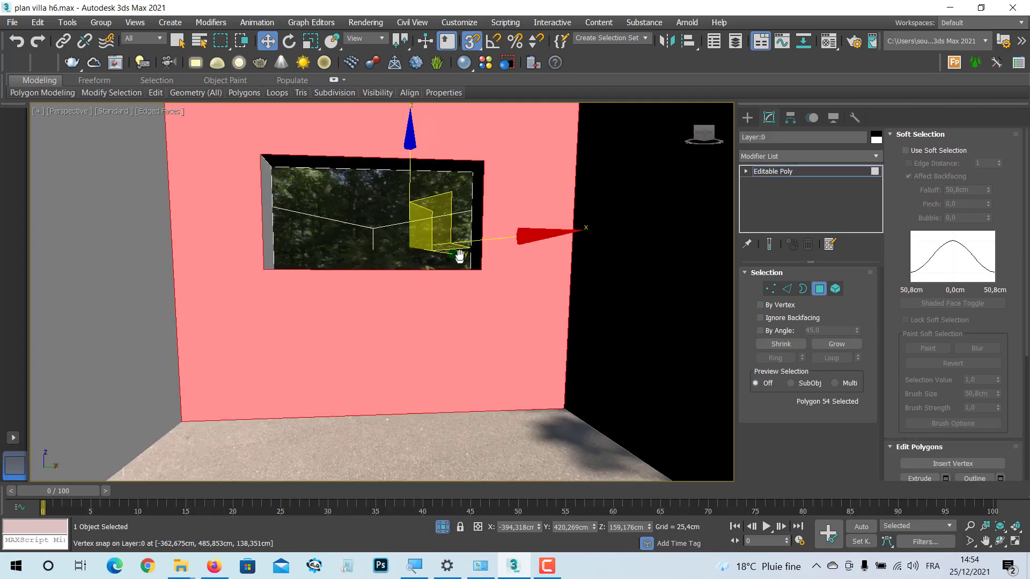
left_click(819, 288)
middle_click_drag(548, 290, 551, 292)
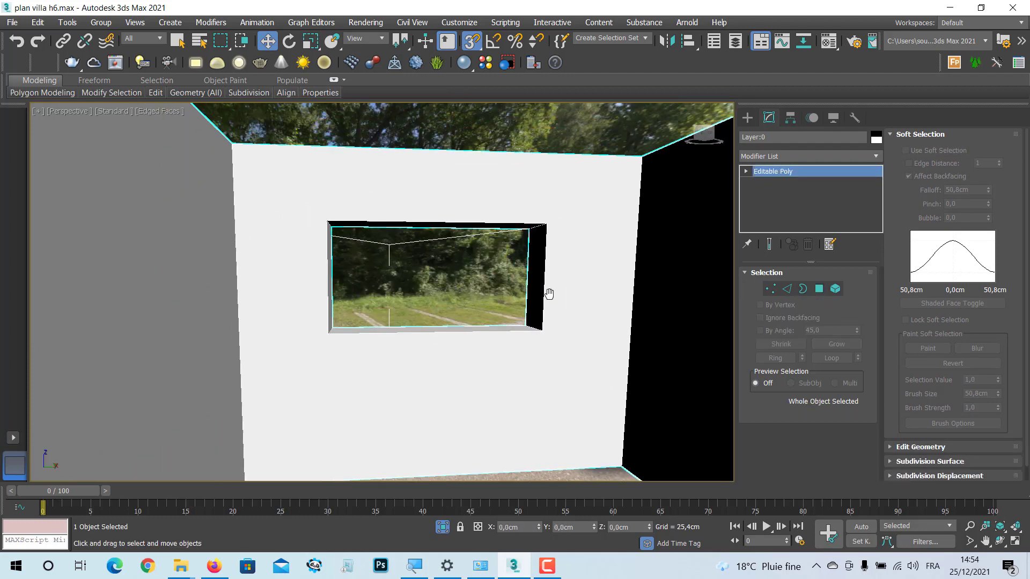
- Draw Plane003 at the window corner, then restart Plane creation with AutoGrid enabled
left_click(747, 118)
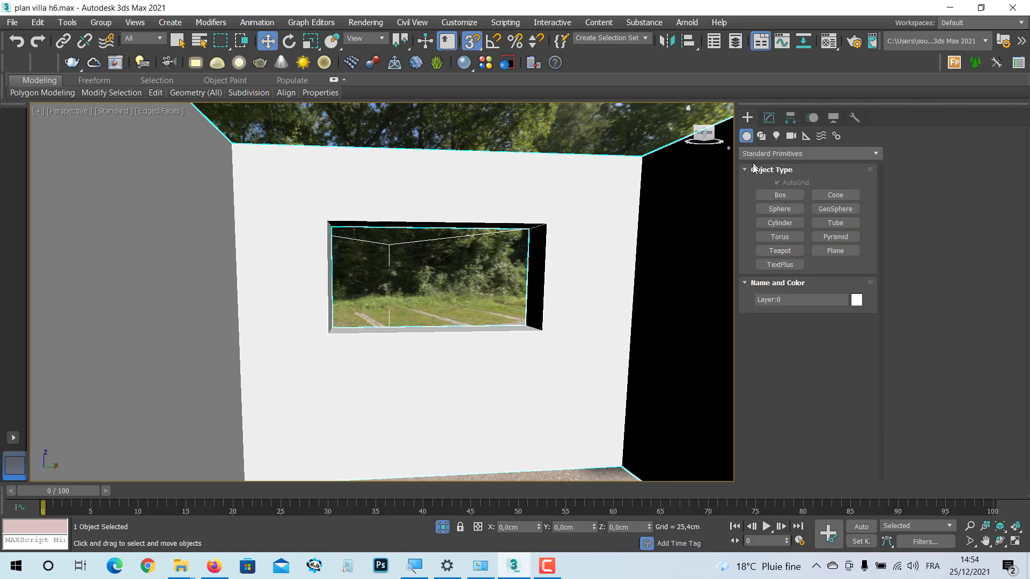
left_click(839, 252)
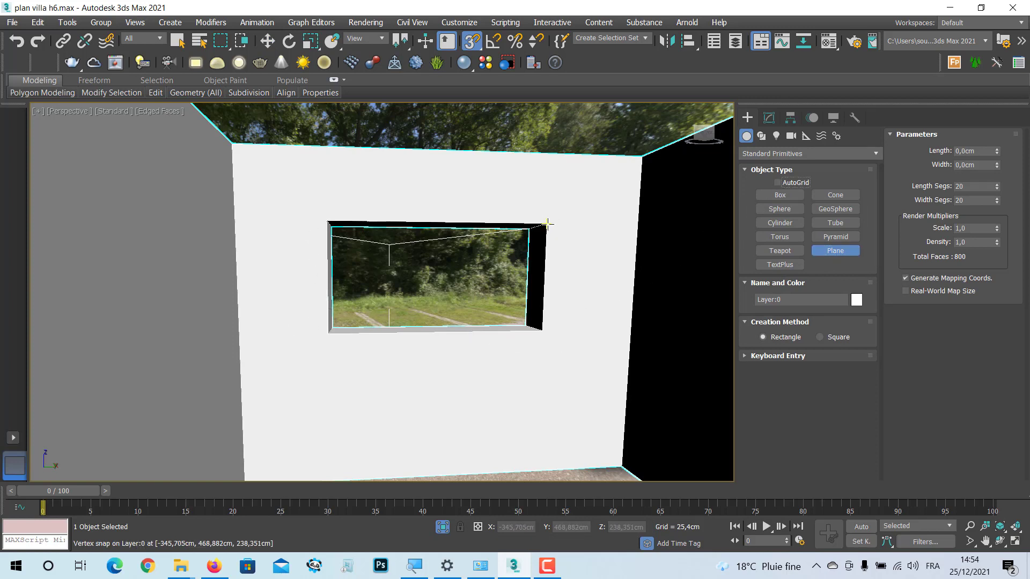
left_click_drag(547, 224, 326, 341)
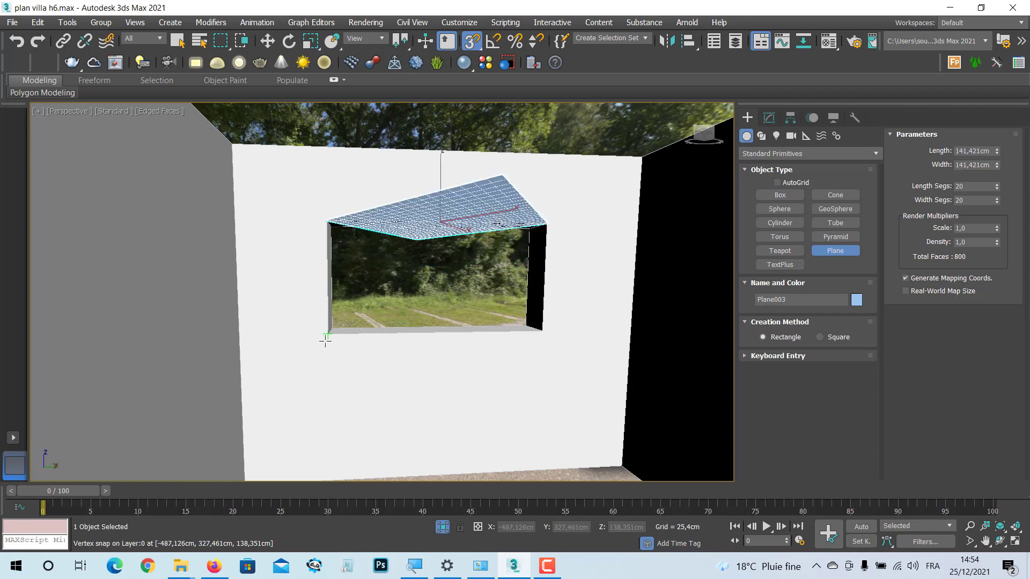
left_click_drag(326, 341, 544, 225)
key("w")
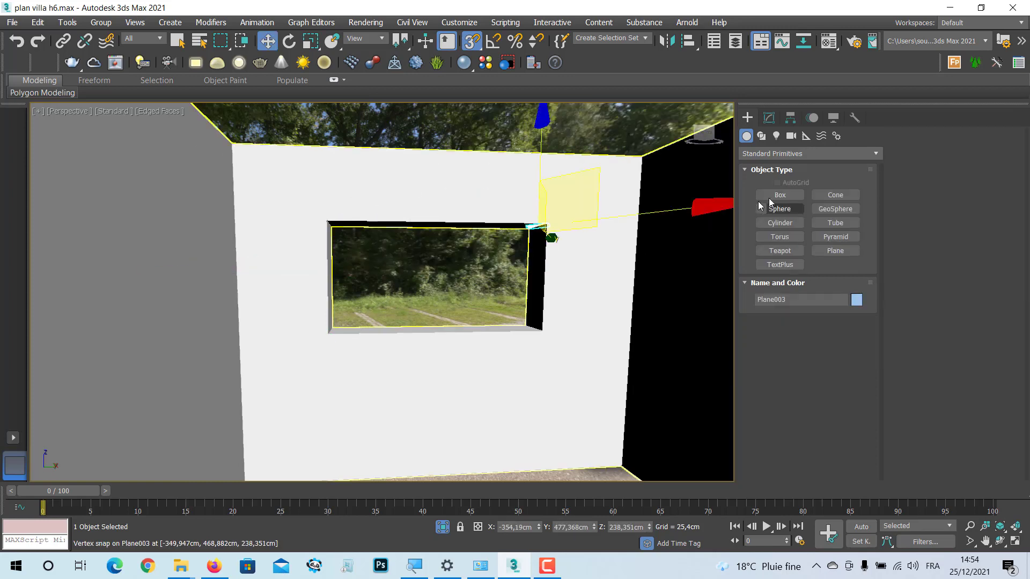
left_click(833, 251)
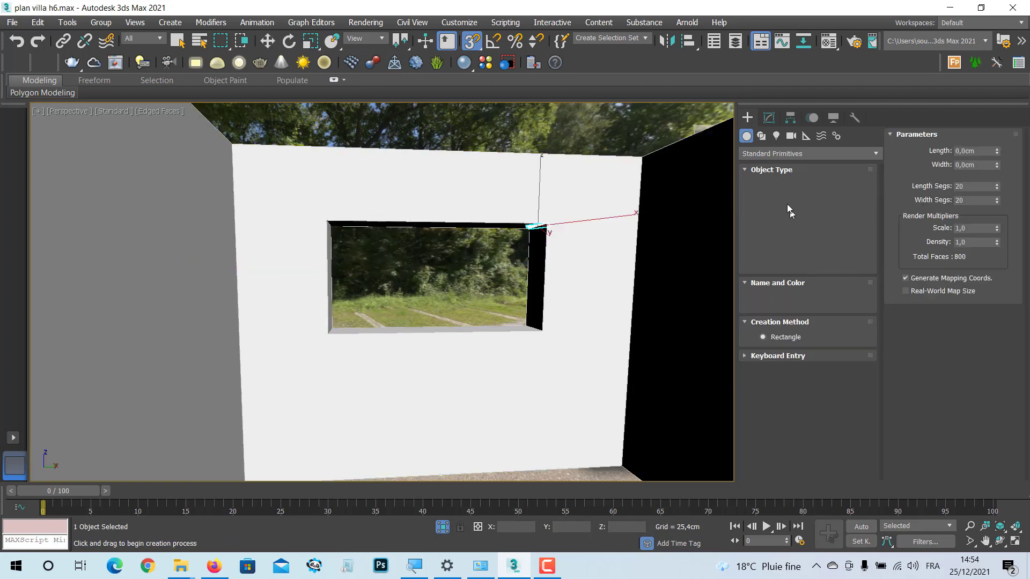
left_click(778, 183)
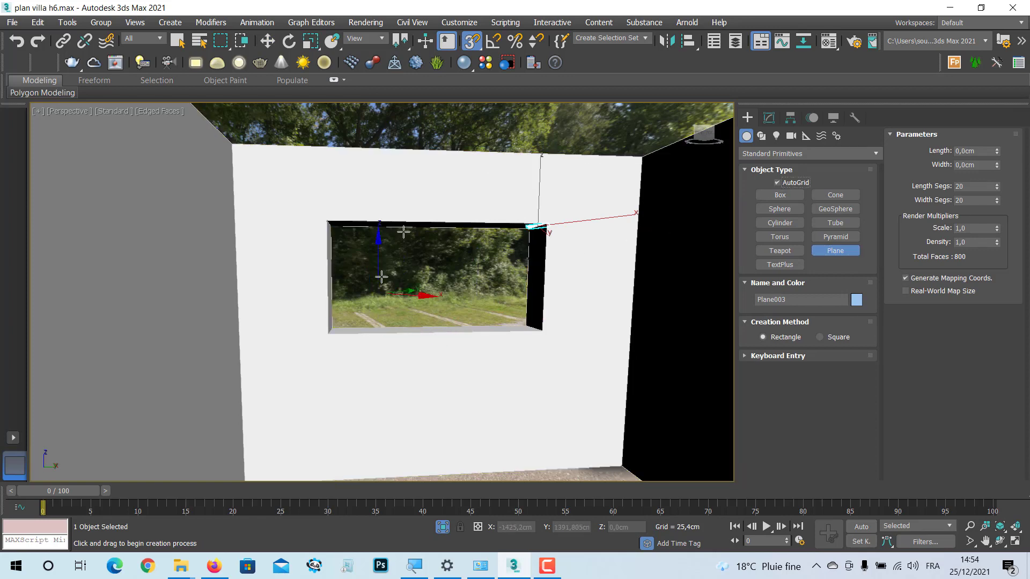
- Snap a 100 × 203 cm plane between the window's bottom-left and top-right corners
right_click(474, 43)
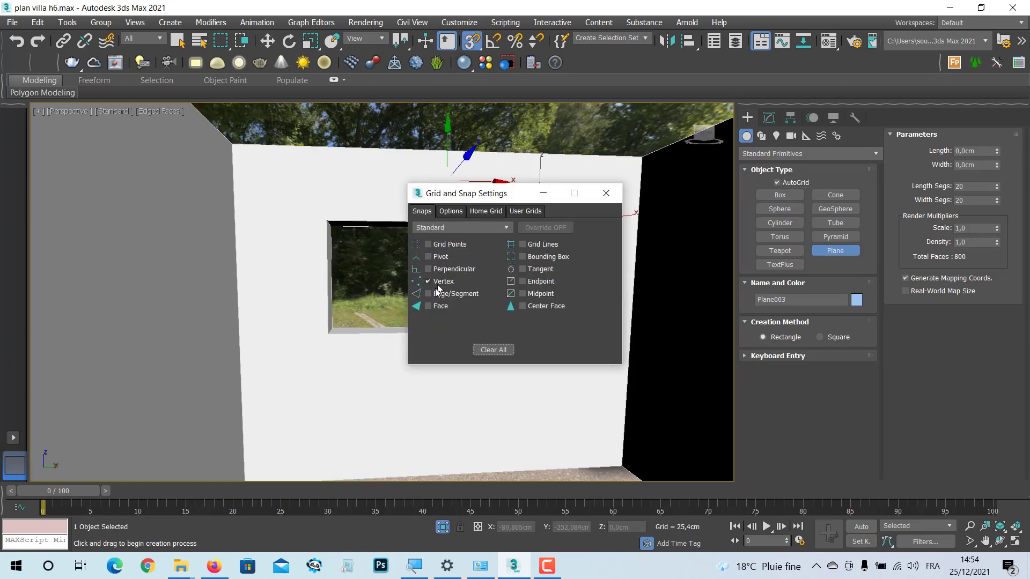
left_click(606, 193)
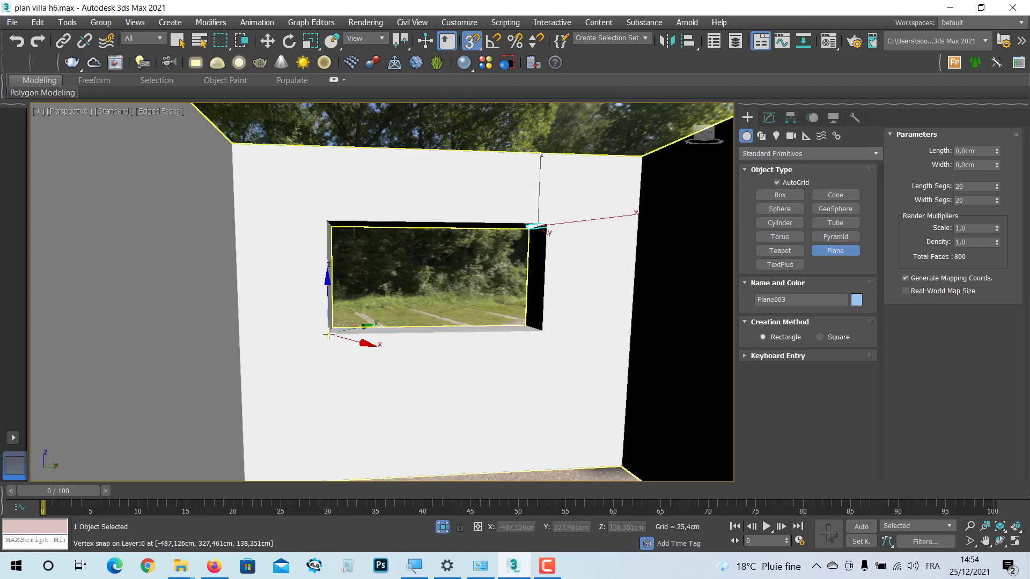
left_click_drag(328, 334, 535, 231)
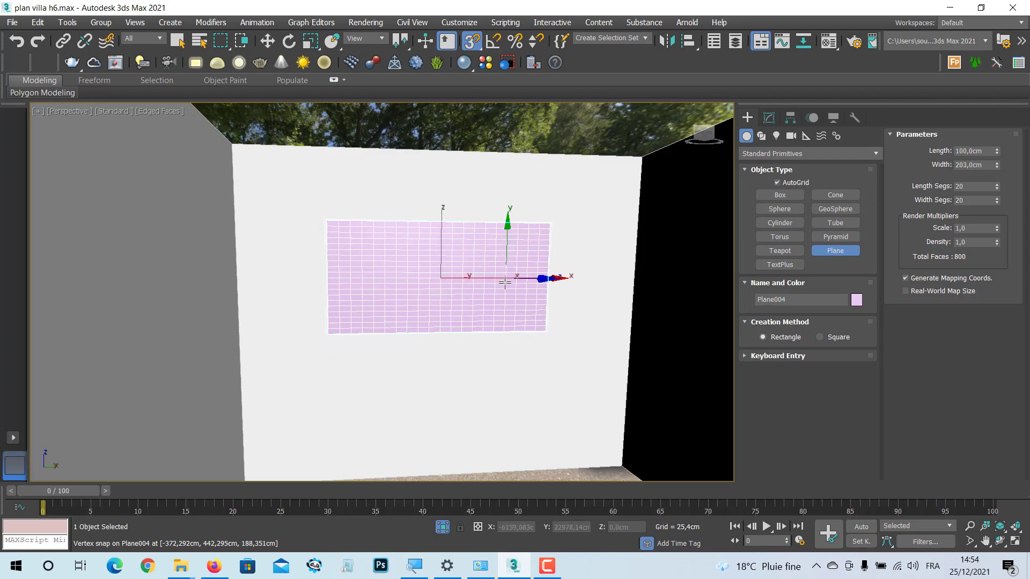
mouse_move(513, 301)
middle_mouse_down("alt")
mouse_move(444, 316)
mouse_move(514, 316)
middle_mouse_up("alt")
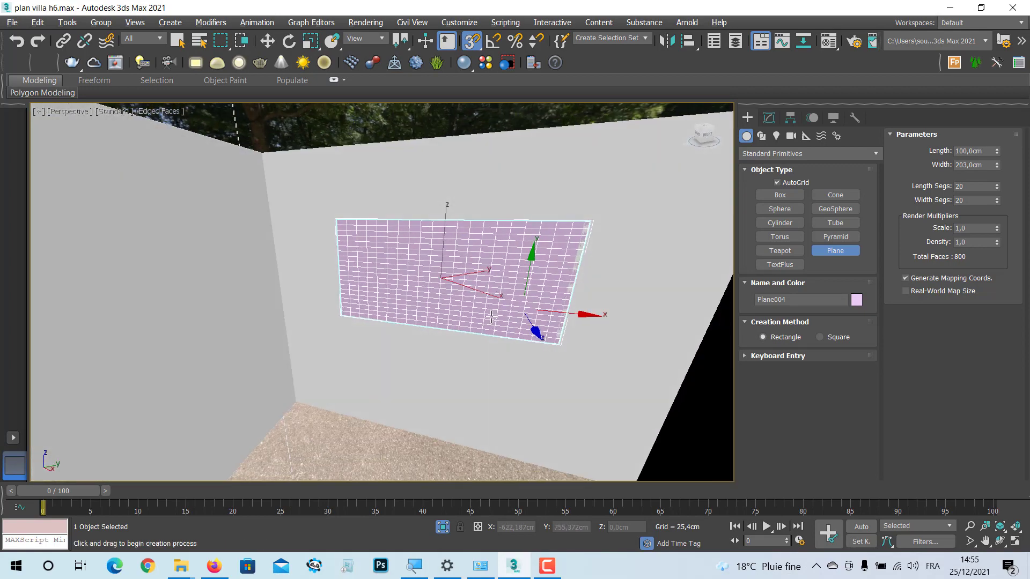
right_click(513, 317)
left_click(768, 117)
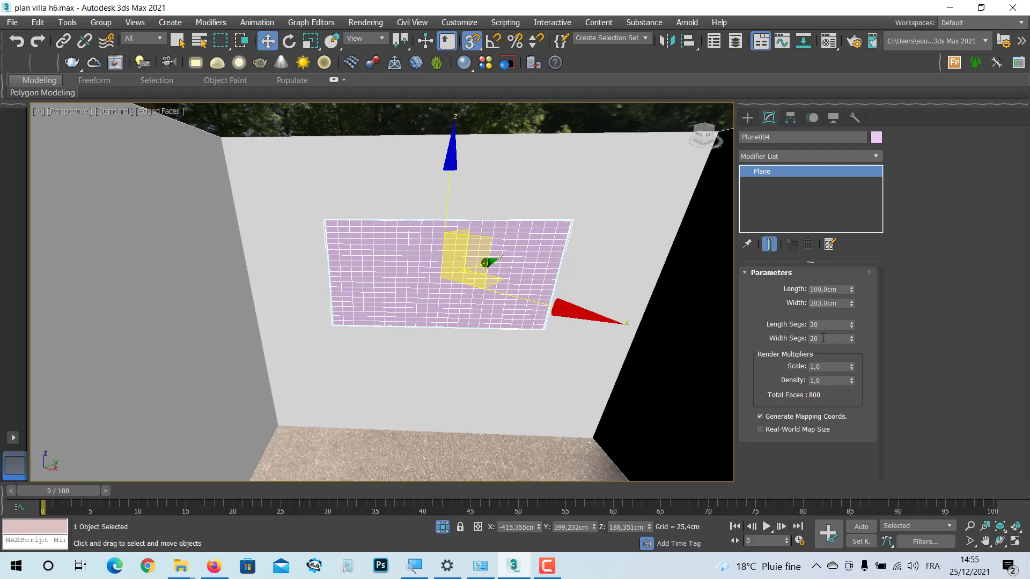
- Set Plane004 to 20 length and 20 width segments, giving 800 faces
left_click_drag(823, 338, 798, 336)
type("40")
key("Return")
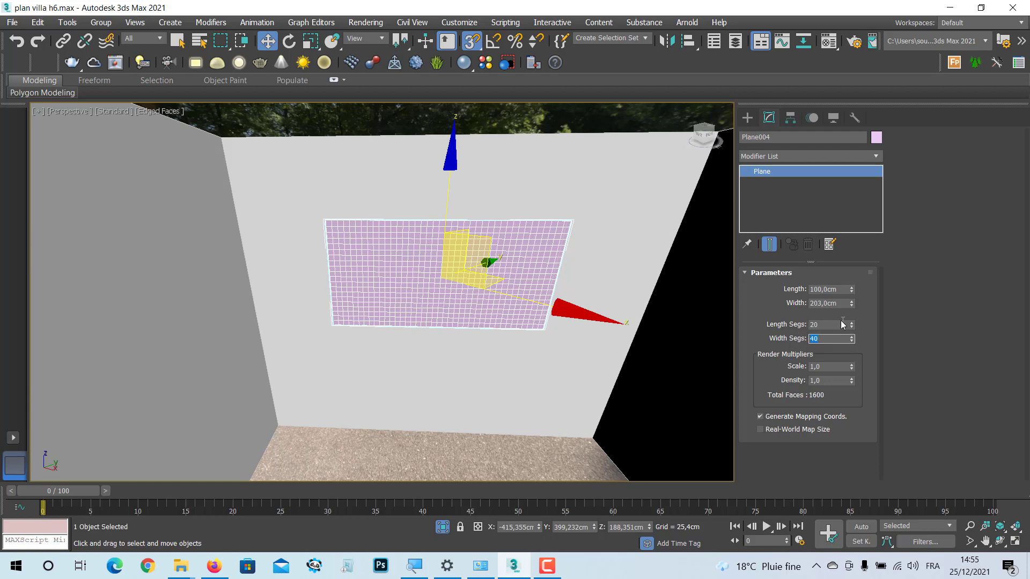
scroll(512, 264, "up", 3)
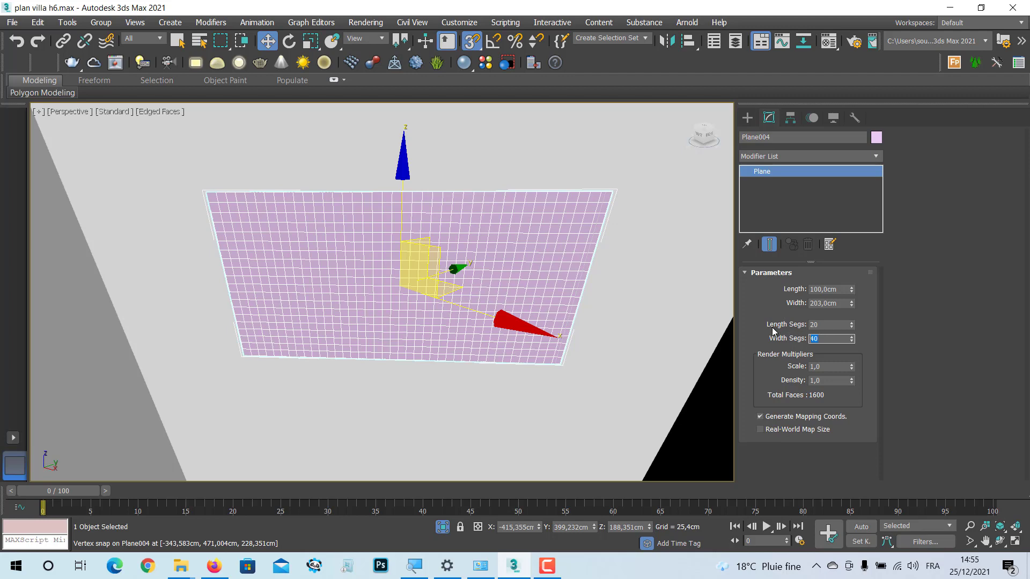
type("20")
key("Return")
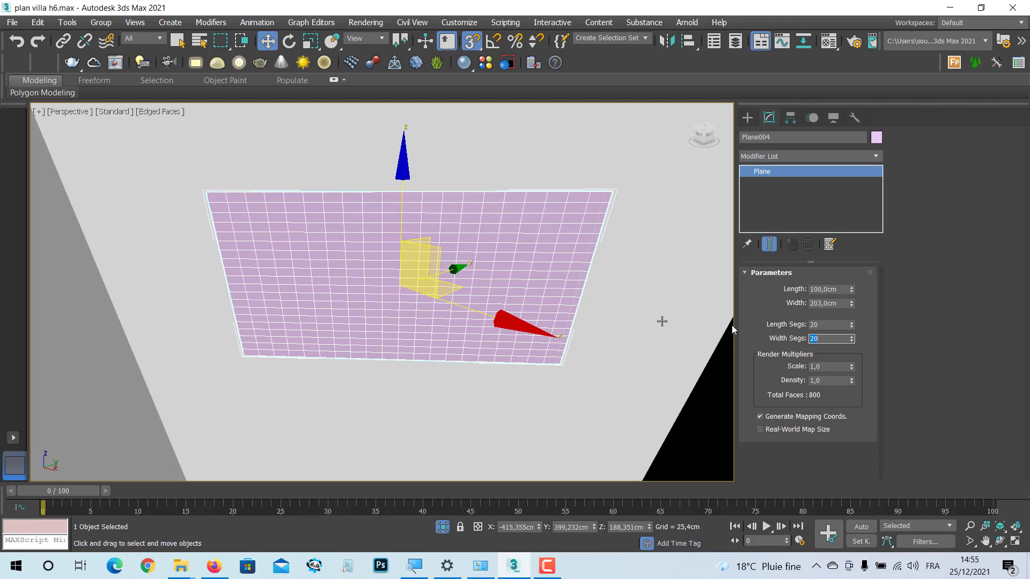
middle_click_drag(453, 247, 572, 201, "alt")
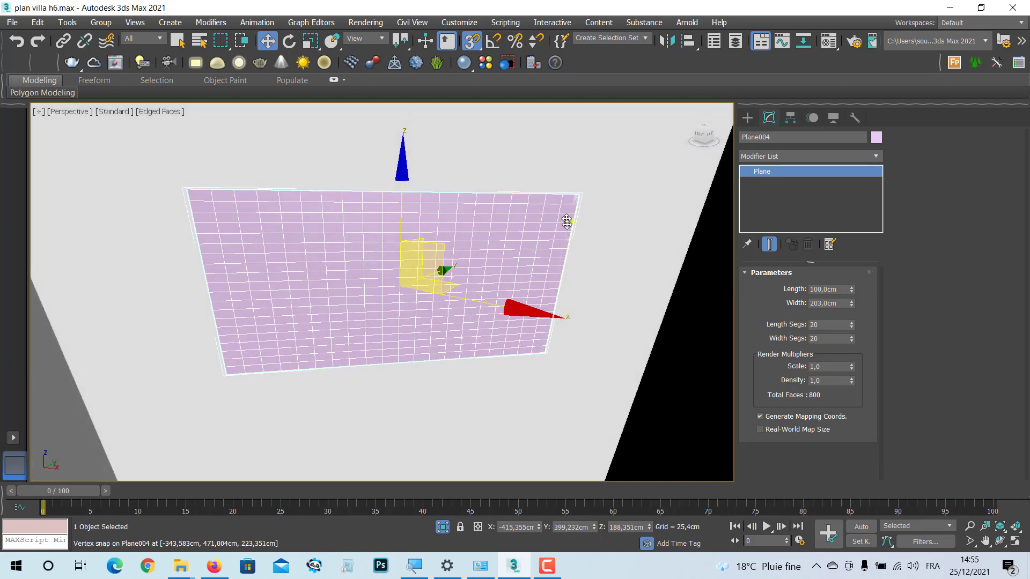
mouse_move(531, 232)
middle_mouse_down("alt")
mouse_move(467, 247)
mouse_move(466, 240)
mouse_move(470, 260)
middle_mouse_up("alt")
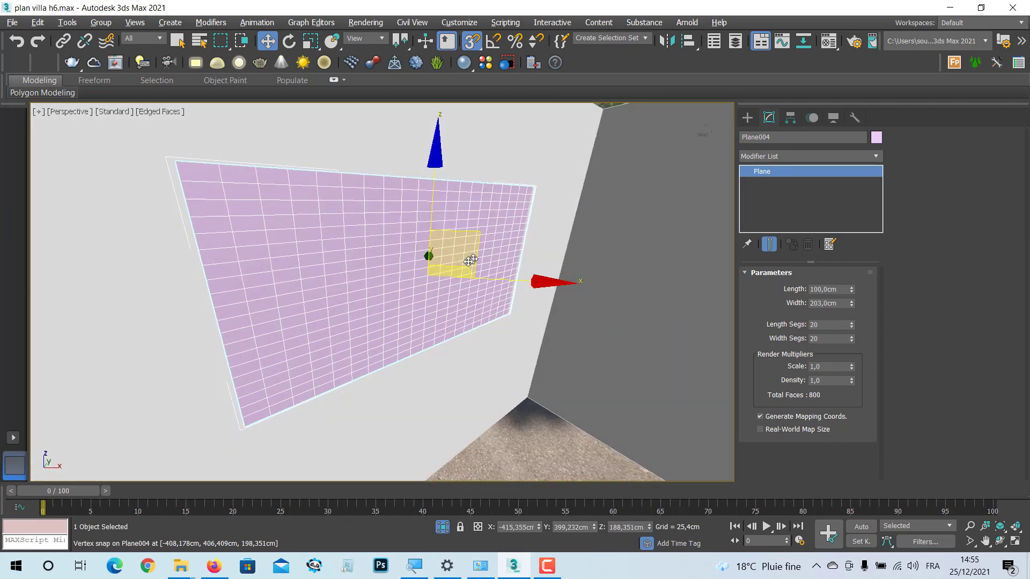
- Isolate the plane and frame it at an angle in the viewport
left_click(443, 527)
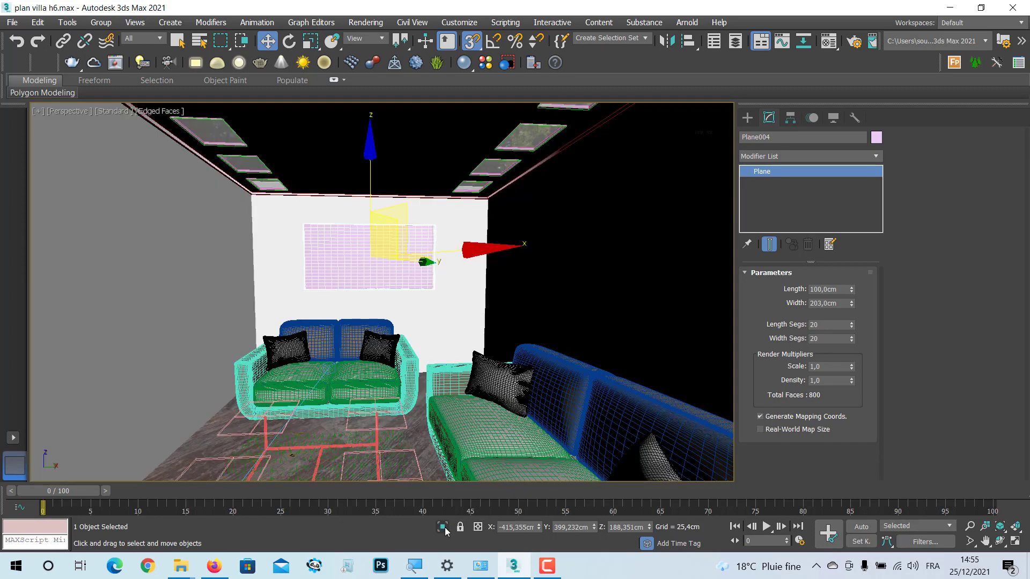
left_click(443, 527)
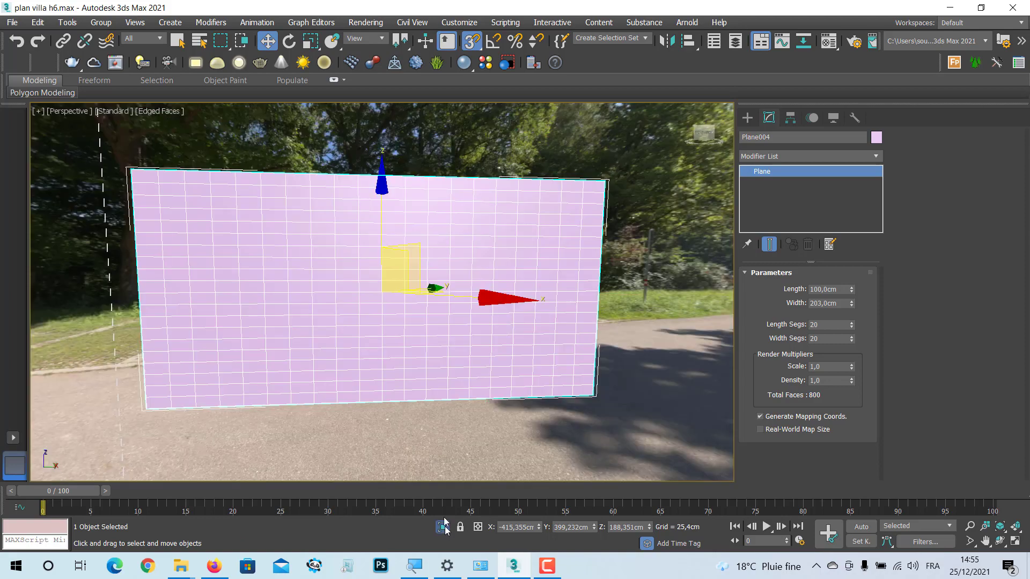
mouse_move(436, 373)
middle_mouse_down("alt")
mouse_move(482, 384)
mouse_move(472, 397)
middle_mouse_up("alt")
scroll(472, 402, "down", 3)
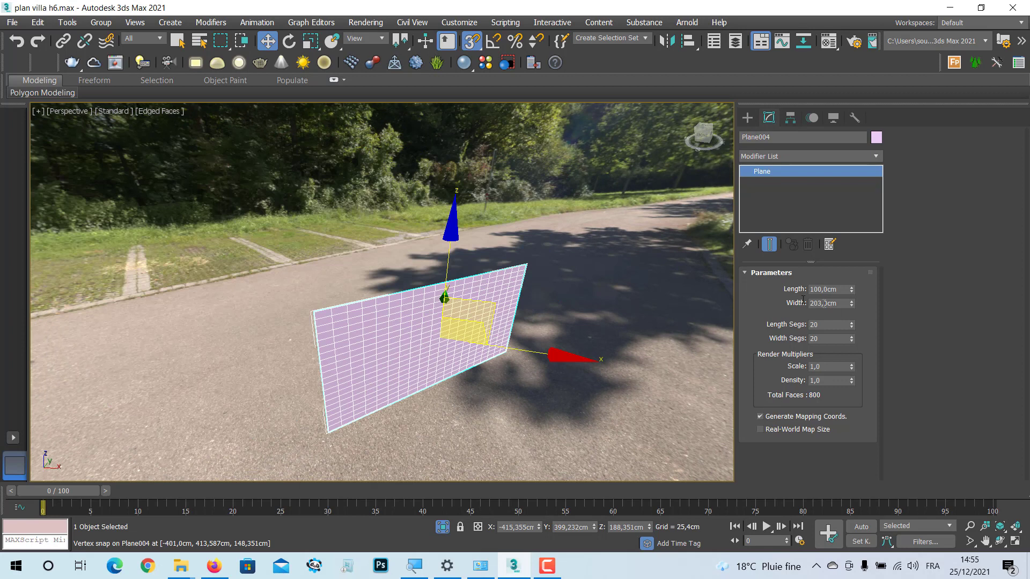
scroll(468, 335, "up", 2)
scroll(447, 334, "up", 3)
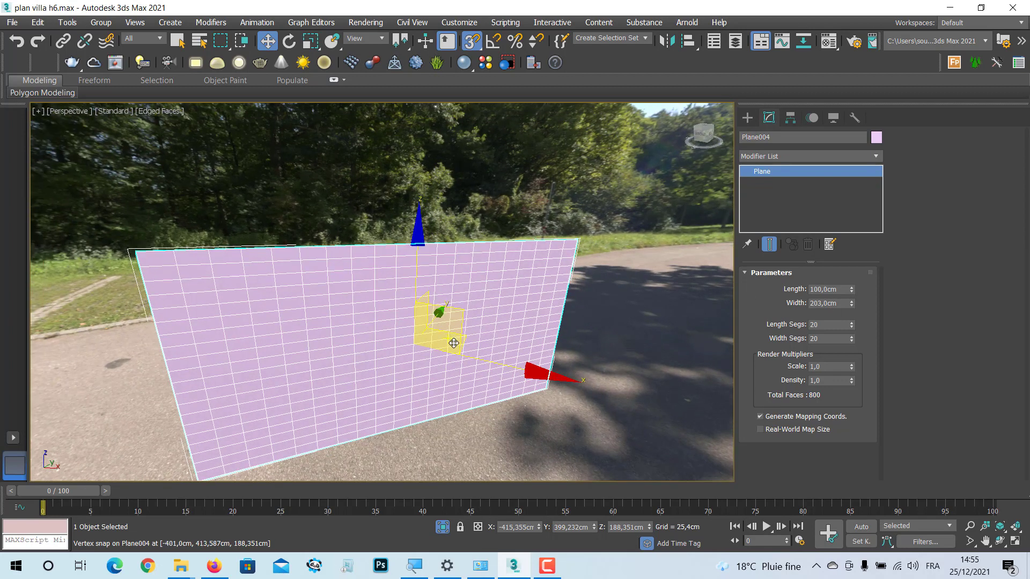
- Convert the plane to Editable Poly, select an edge, and bring up Generate Topology
right_click(488, 287)
mouse_move(555, 431)
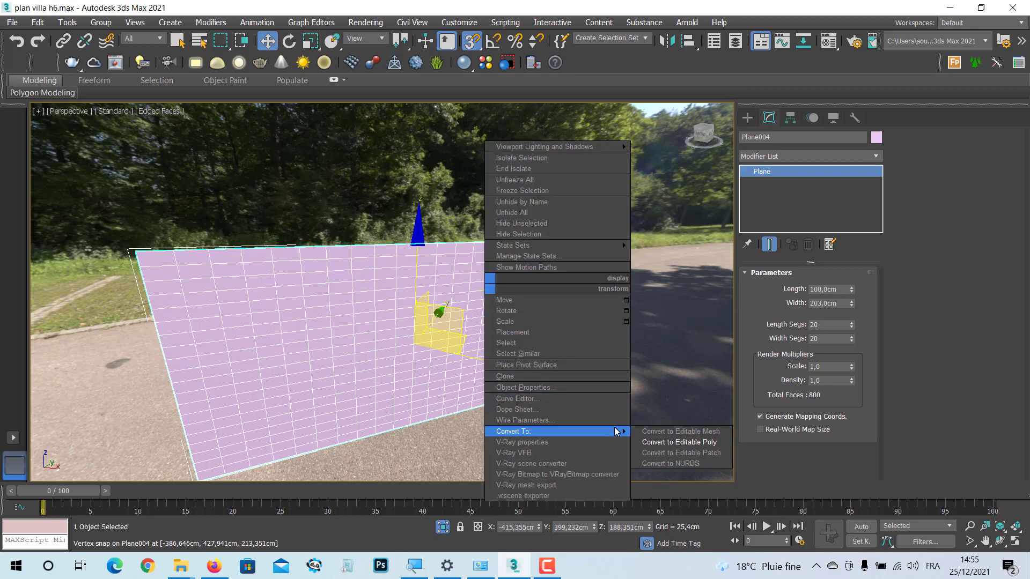
left_click(661, 443)
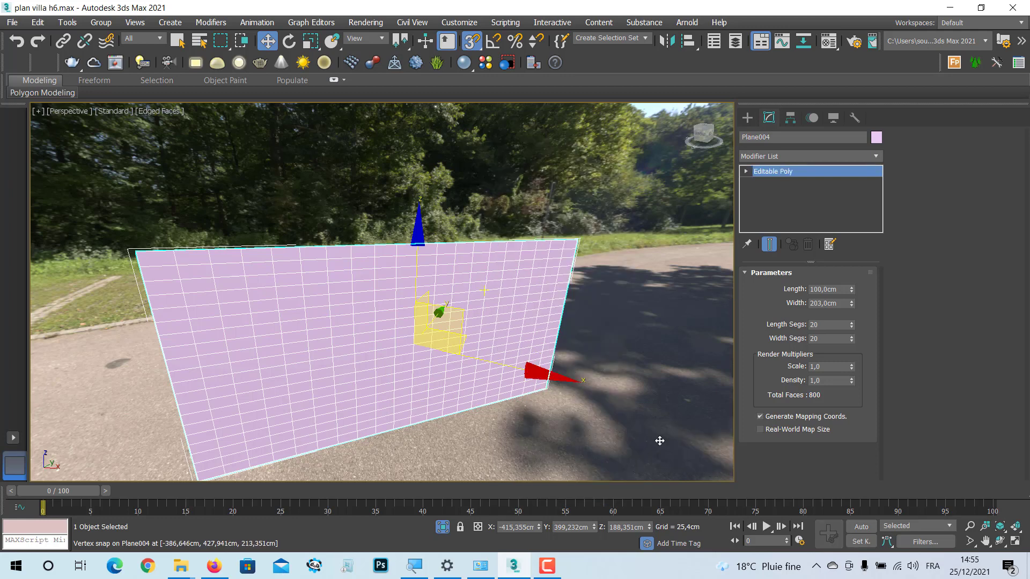
left_click(786, 289)
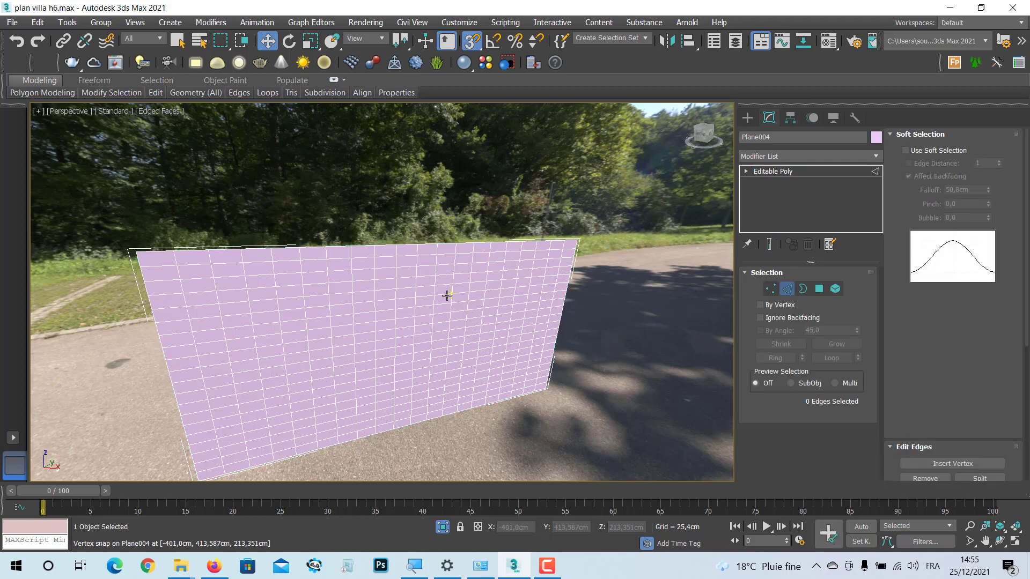
left_click(445, 293)
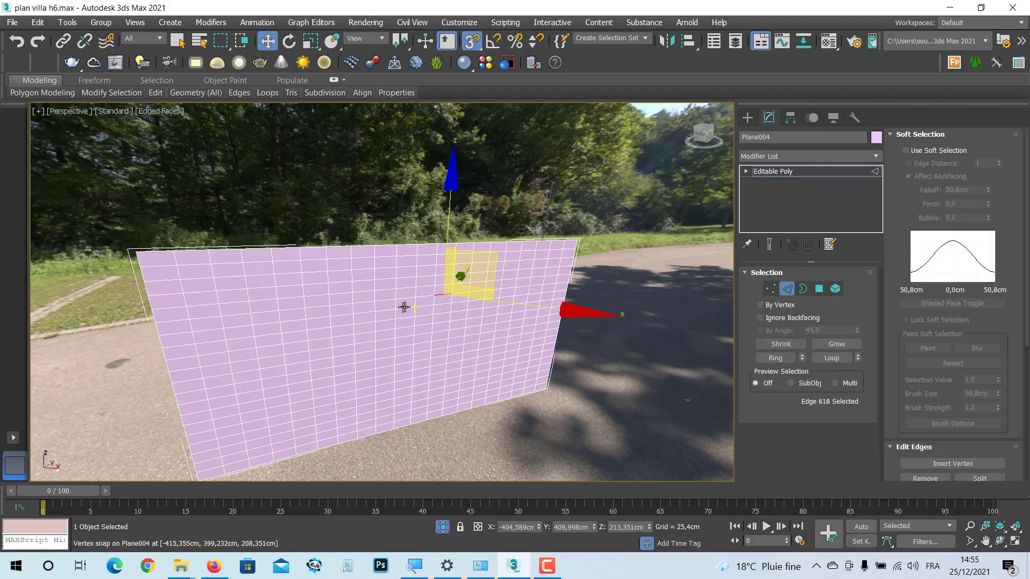
mouse_move(406, 306)
middle_mouse_down("alt")
mouse_move(429, 292)
mouse_move(407, 293)
mouse_move(402, 304)
middle_mouse_up("alt")
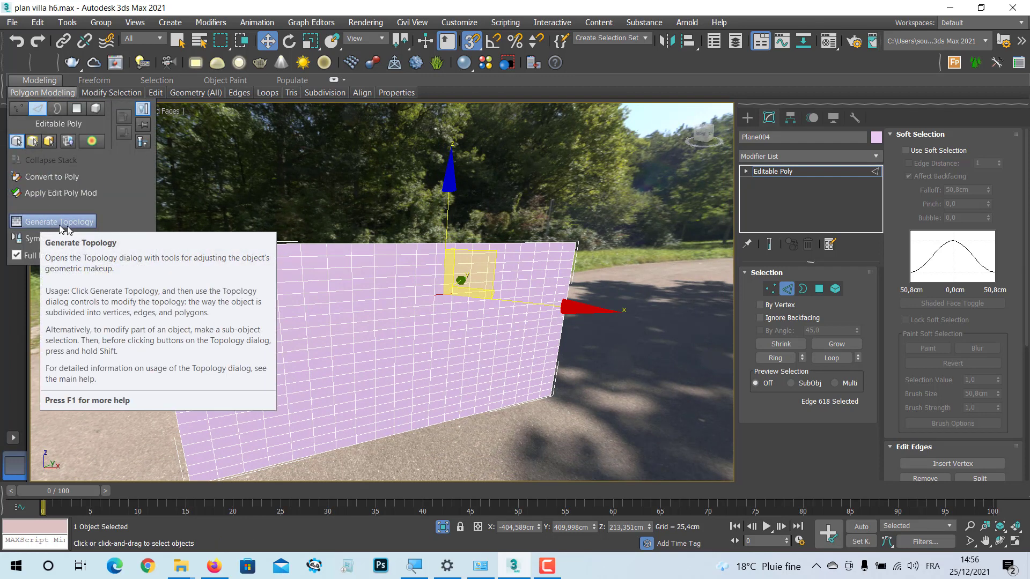
left_click(67, 222)
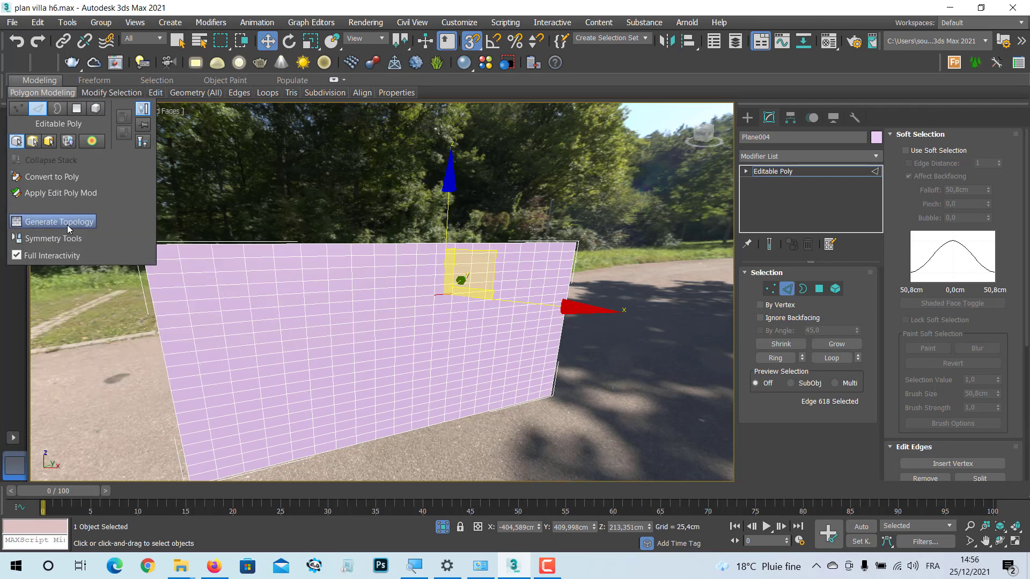
- Try the Wall, brick and hexagonal topology patterns, undoing each one
left_click_drag(127, 162, 616, 171)
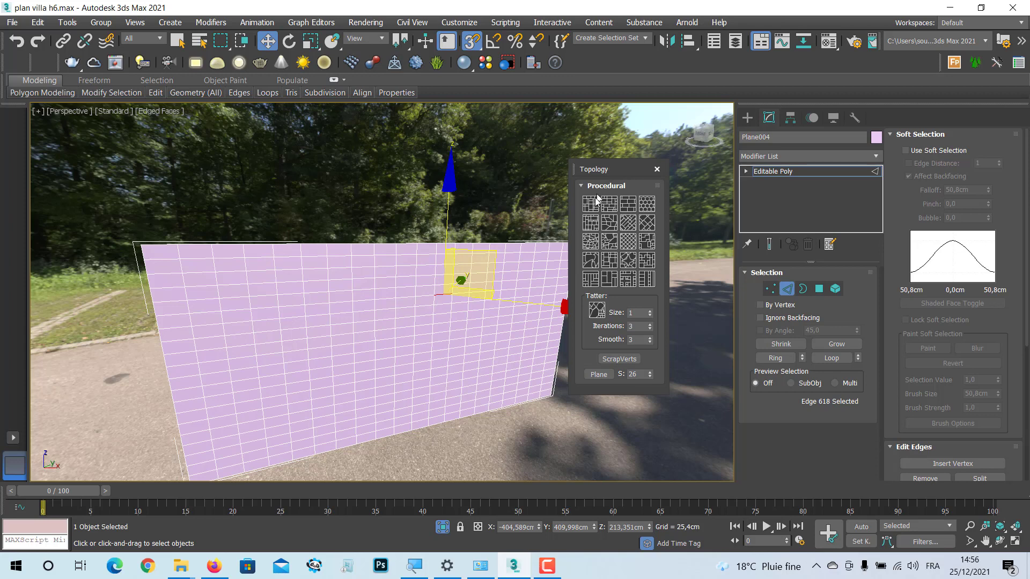
left_click(591, 211)
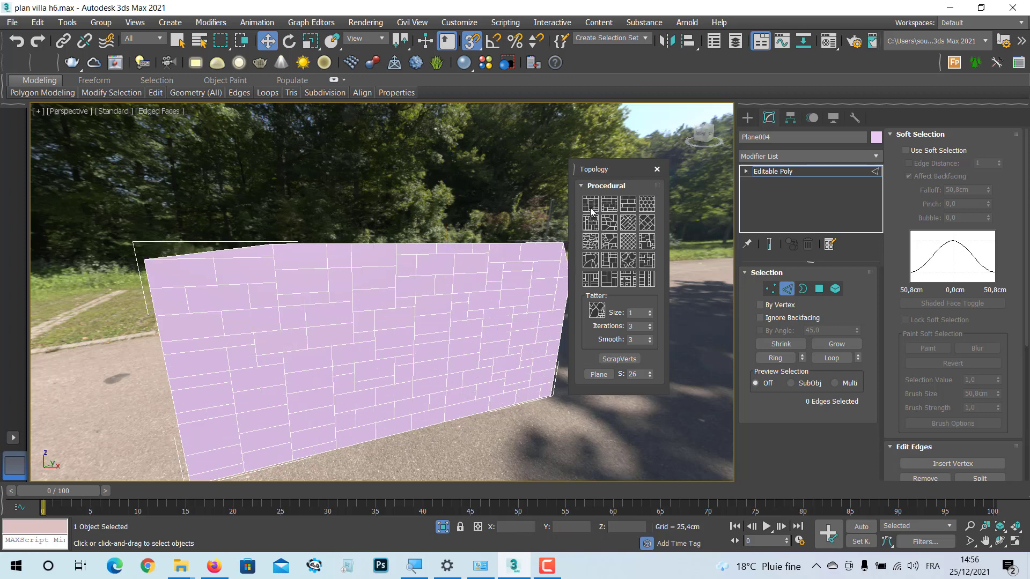
left_click(590, 220)
left_click(610, 210)
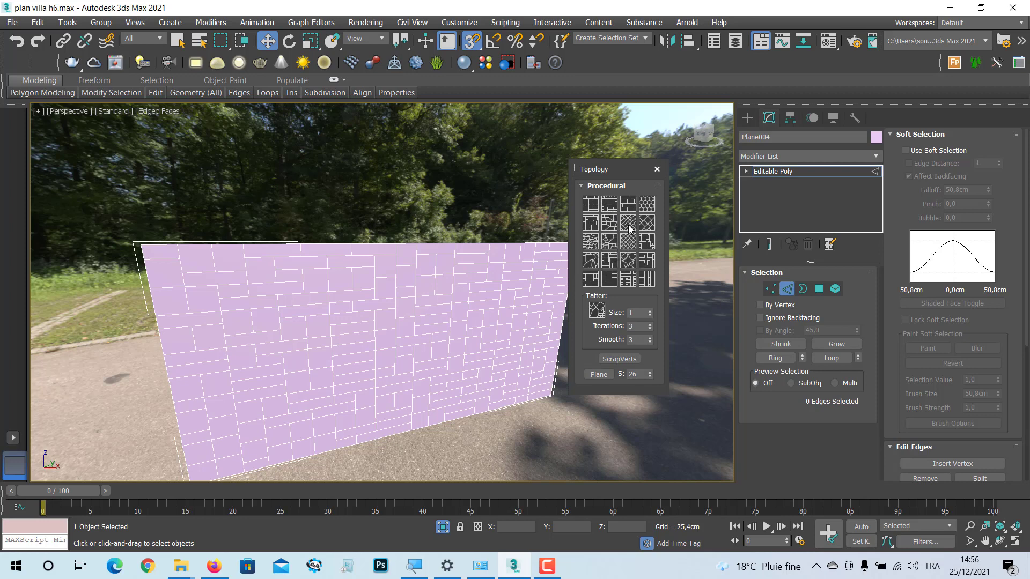
key("ctrl+z")
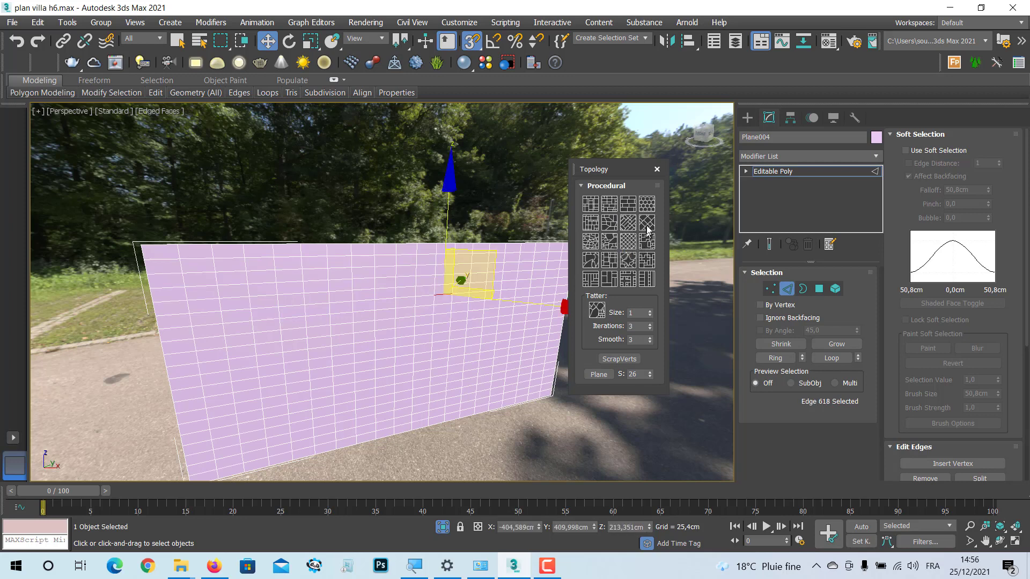
left_click(647, 209)
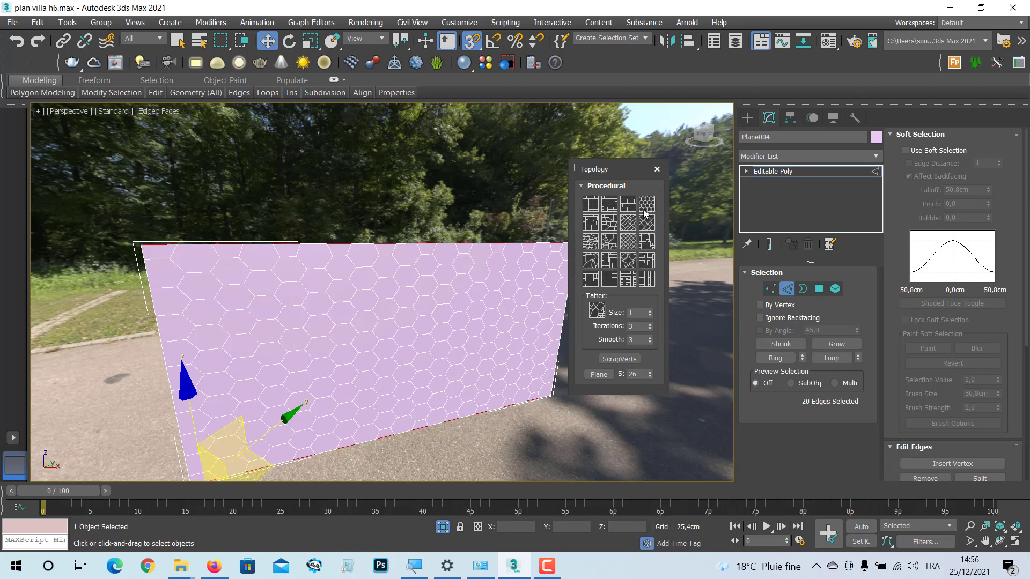
key("ctrl+z")
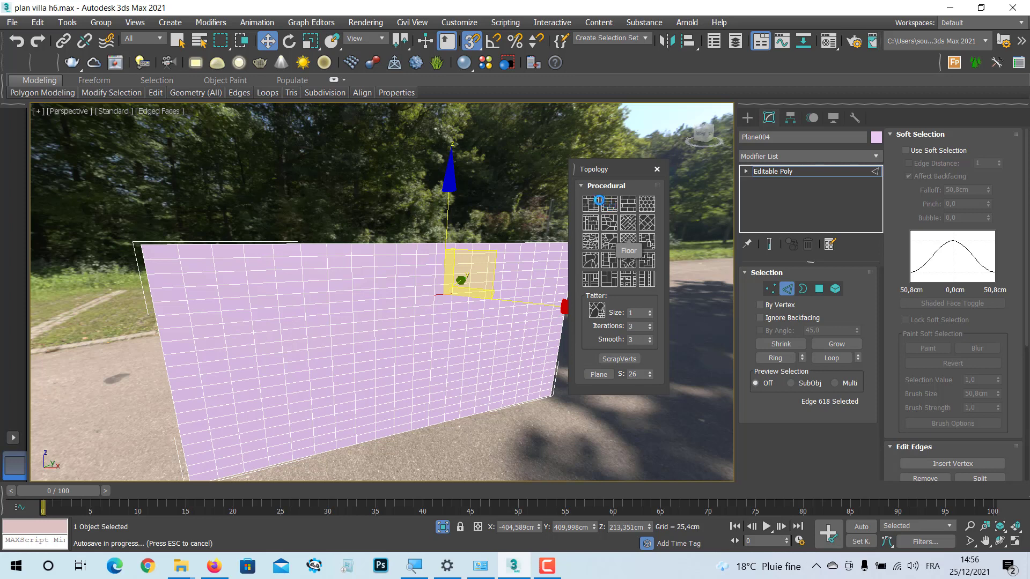
- Test stone, brick and triangulated patterns, then apply the Voronoi-like cell pattern
left_click(609, 210)
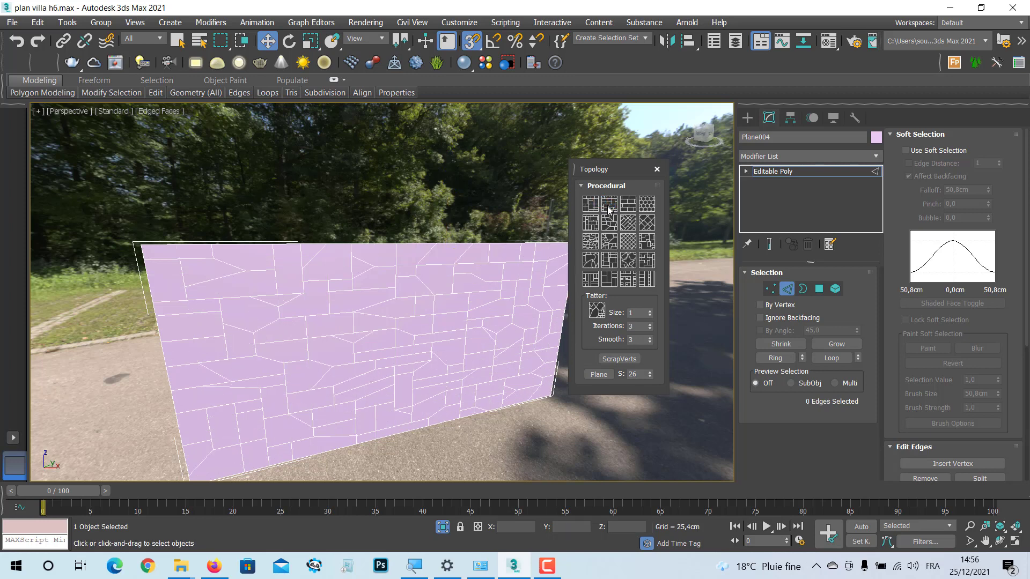
left_click(606, 216)
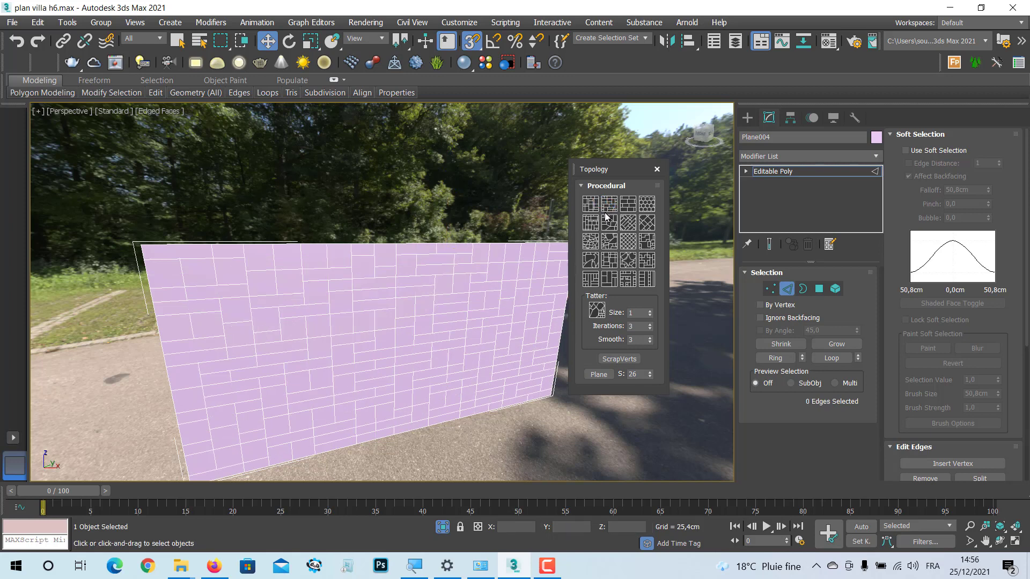
left_click(628, 228)
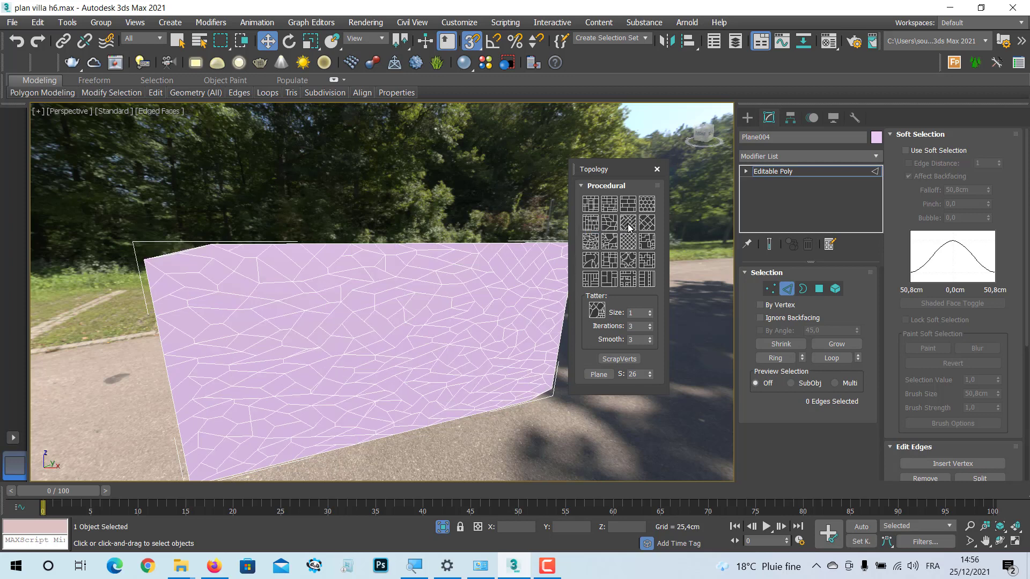
key("ctrl+z")
left_click(625, 243)
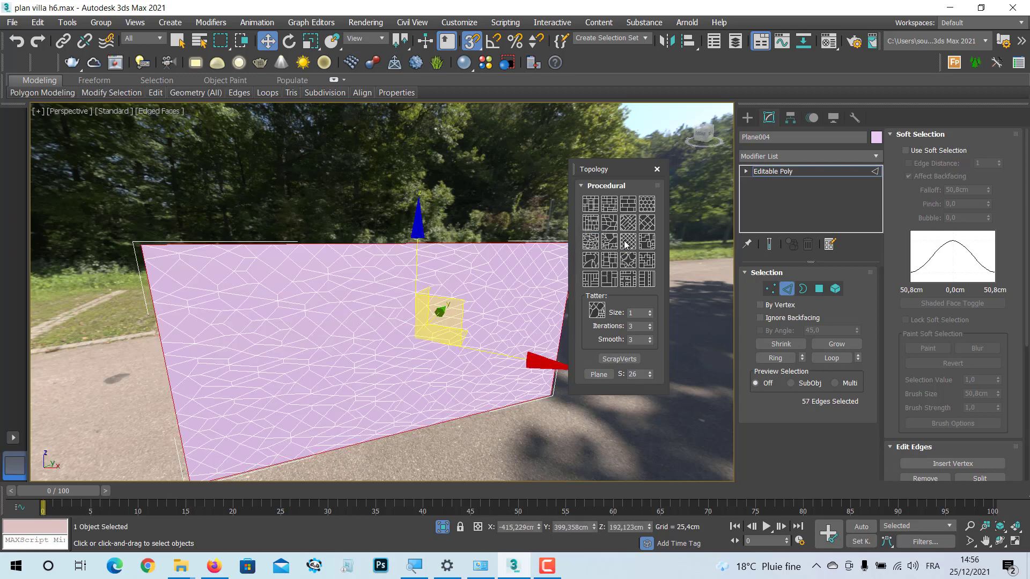
key("ctrl+z")
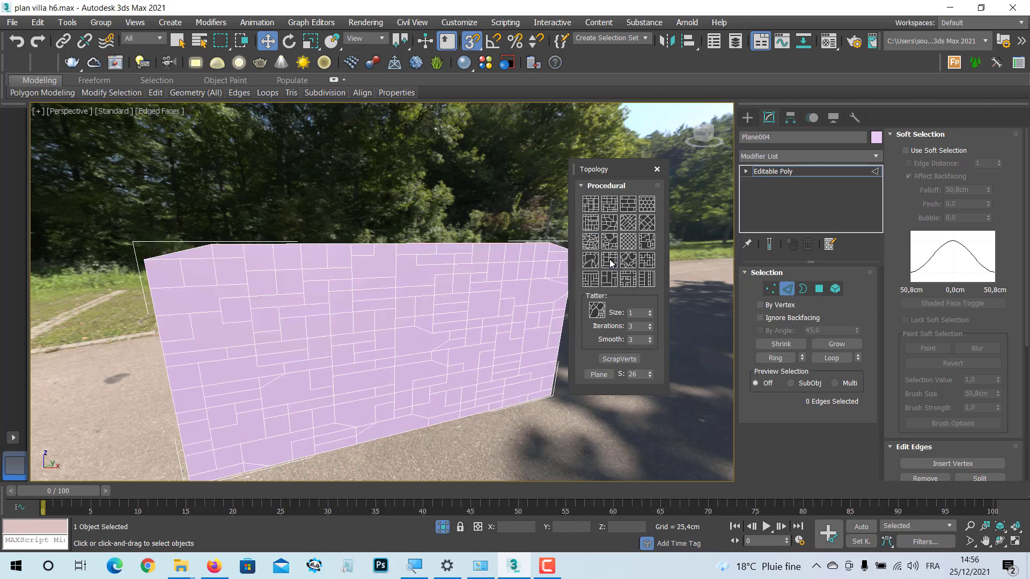
left_click(591, 243)
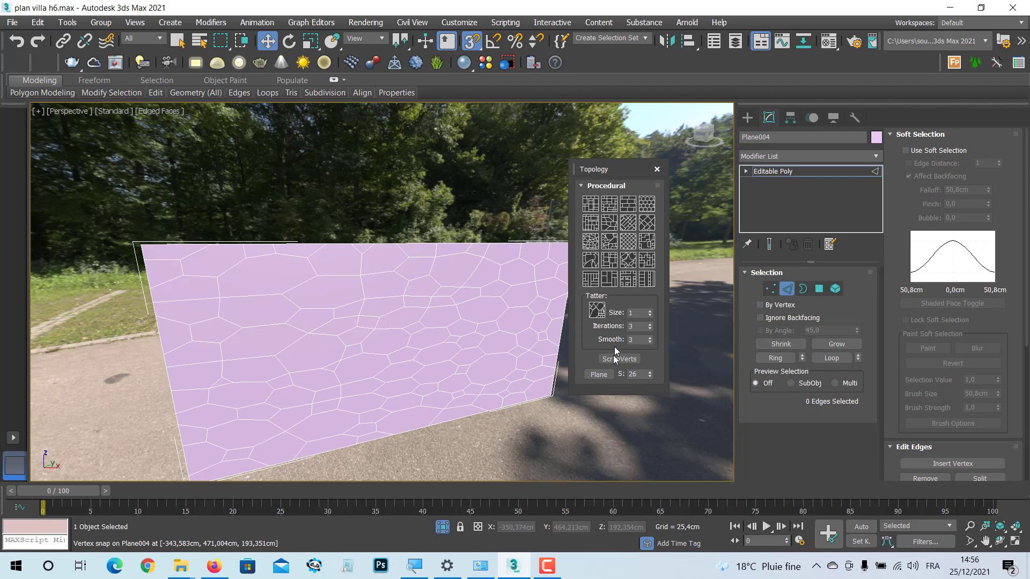
left_click(657, 169)
middle_click_drag(507, 310, 517, 295)
left_click(819, 290)
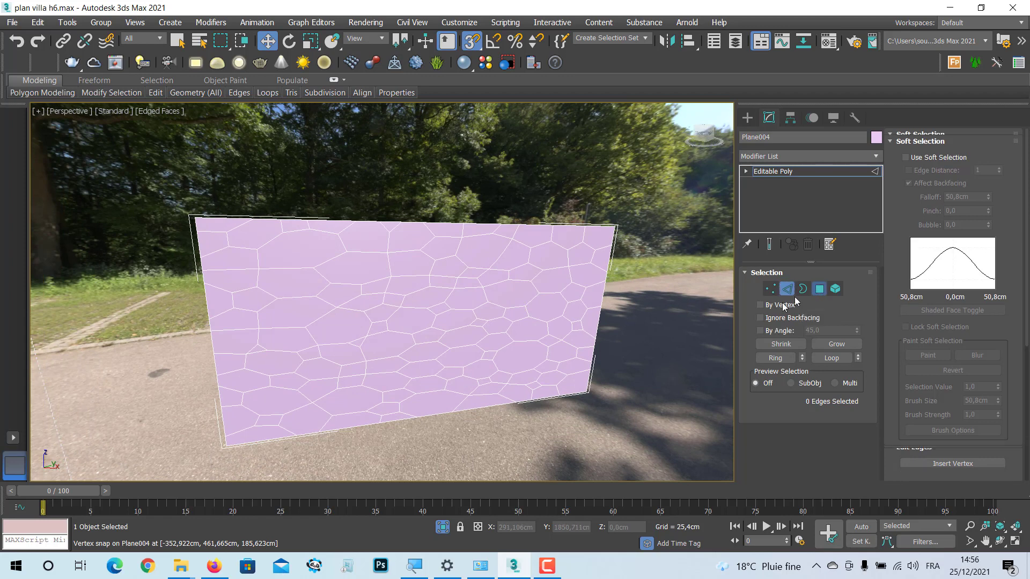
left_click_drag(658, 199, 174, 455)
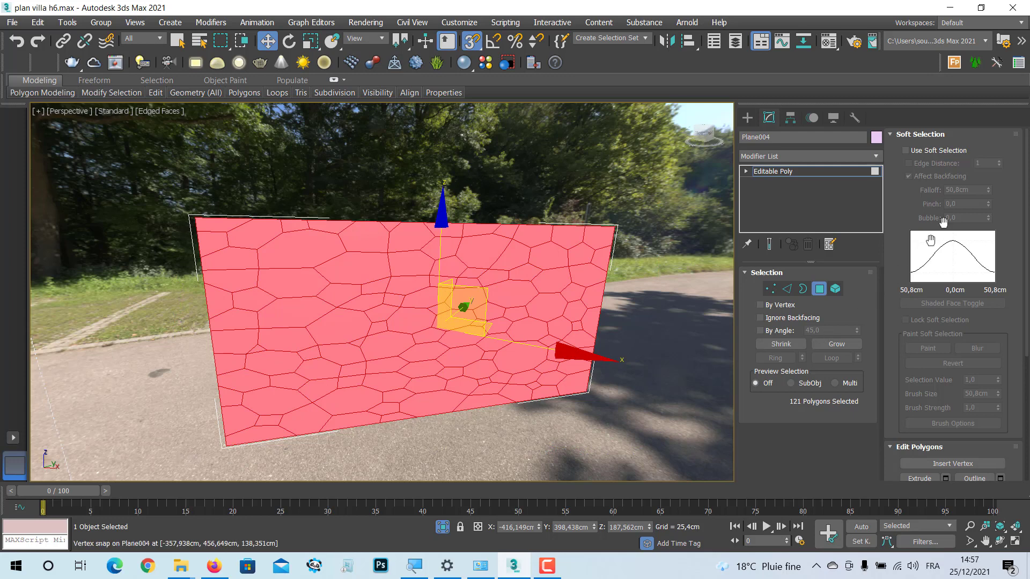
left_click(889, 135)
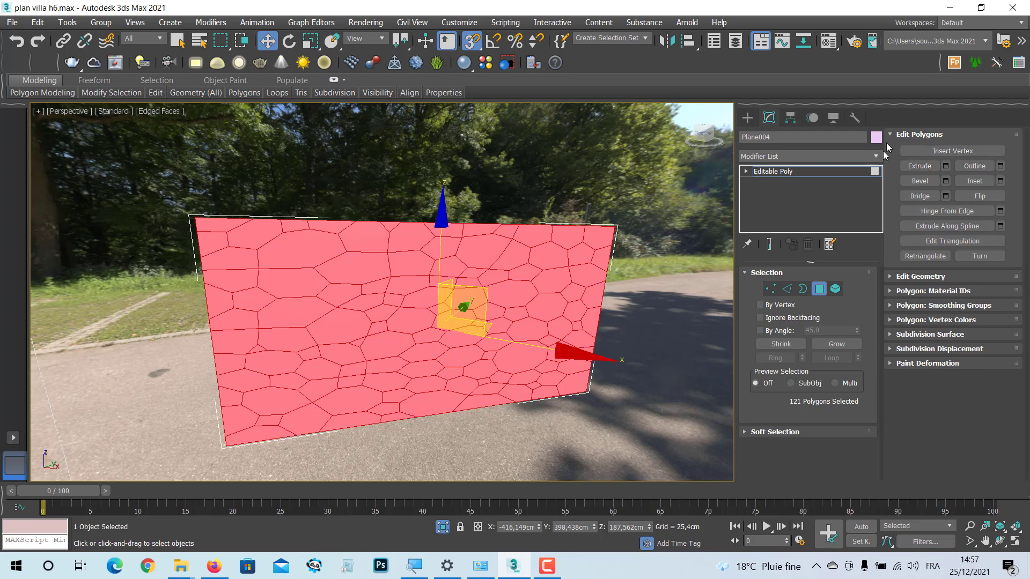
left_click(890, 276)
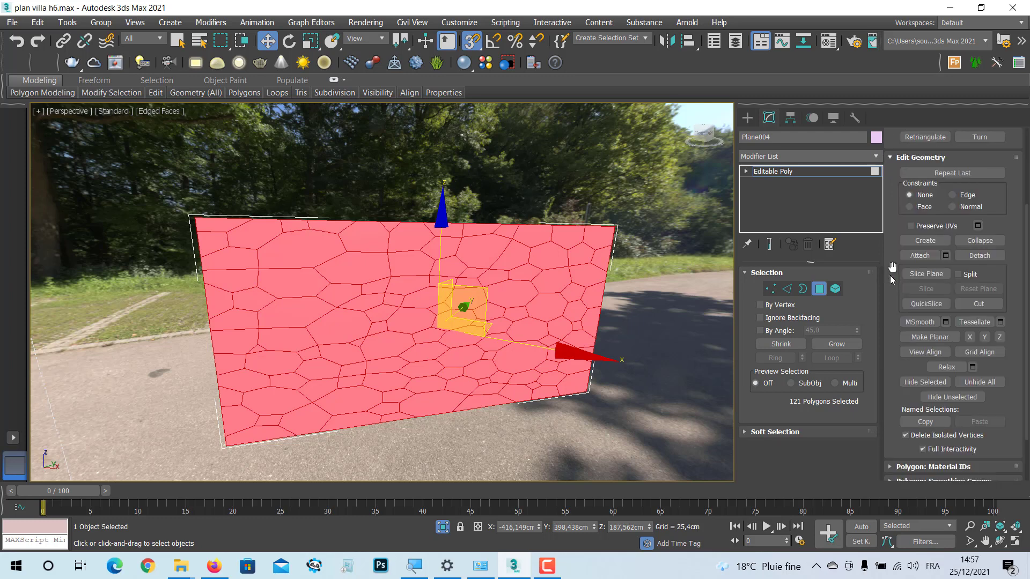
left_click(891, 158)
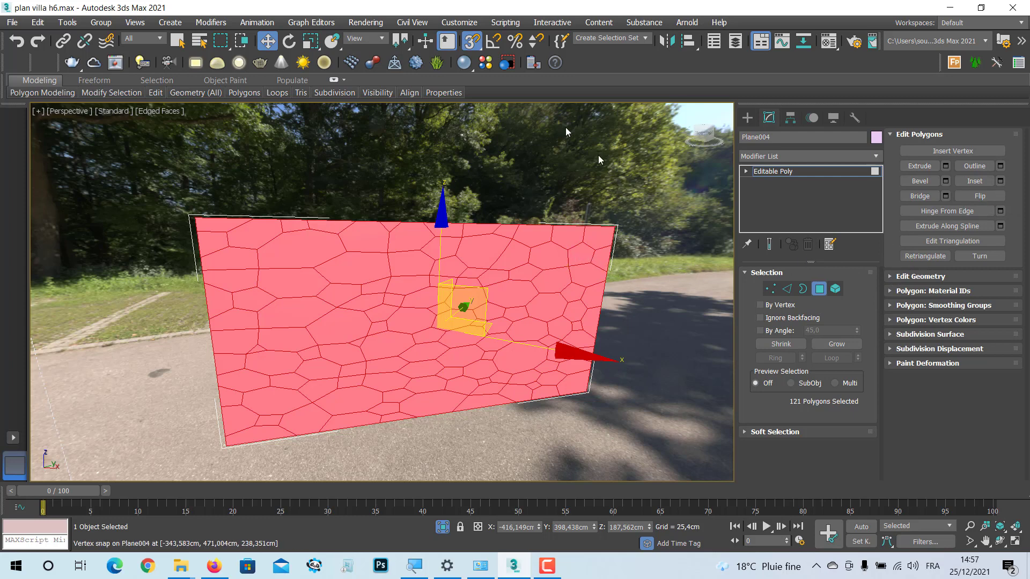
- Disable 3D snaps and open Inset on the 121 cells, By Polygon, amount 0 cm
left_click(472, 43)
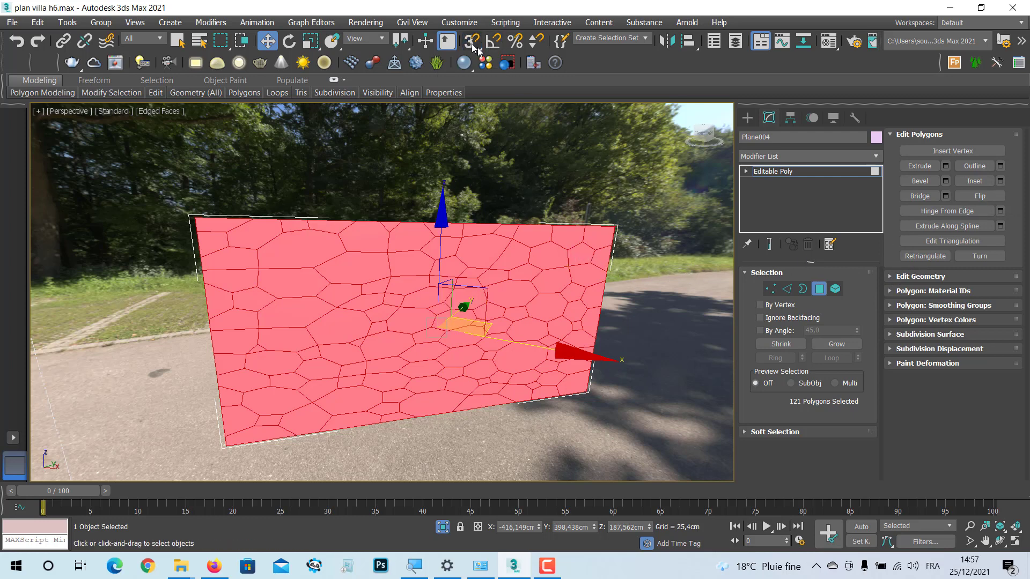
left_click(1000, 180)
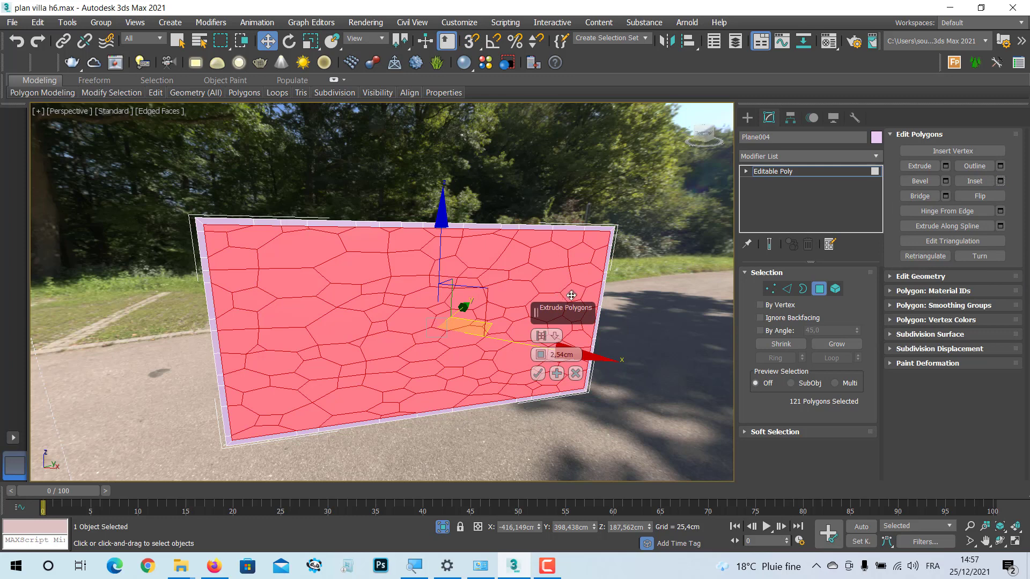
right_click(538, 358)
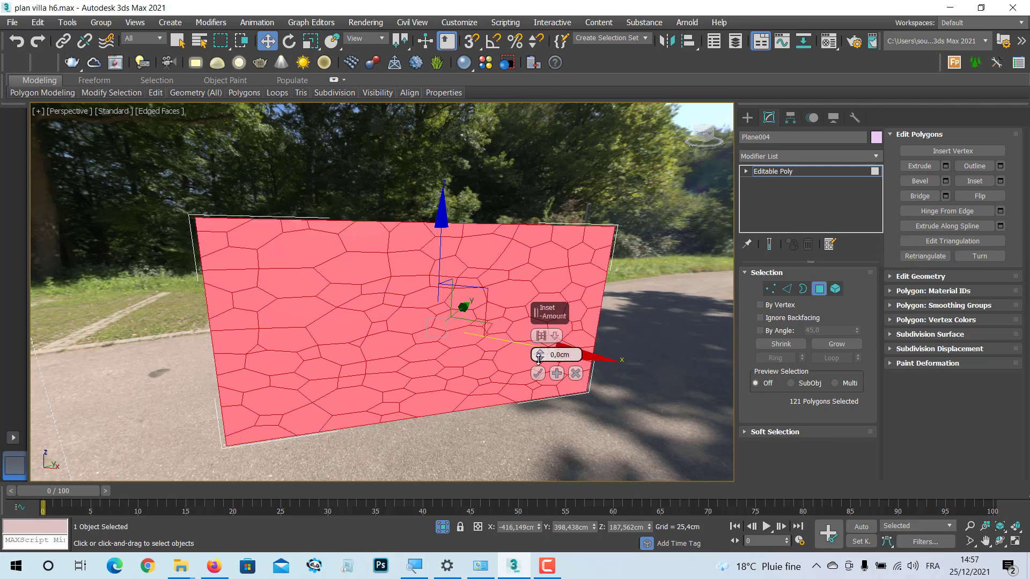
left_click_drag(539, 359, 539, 352)
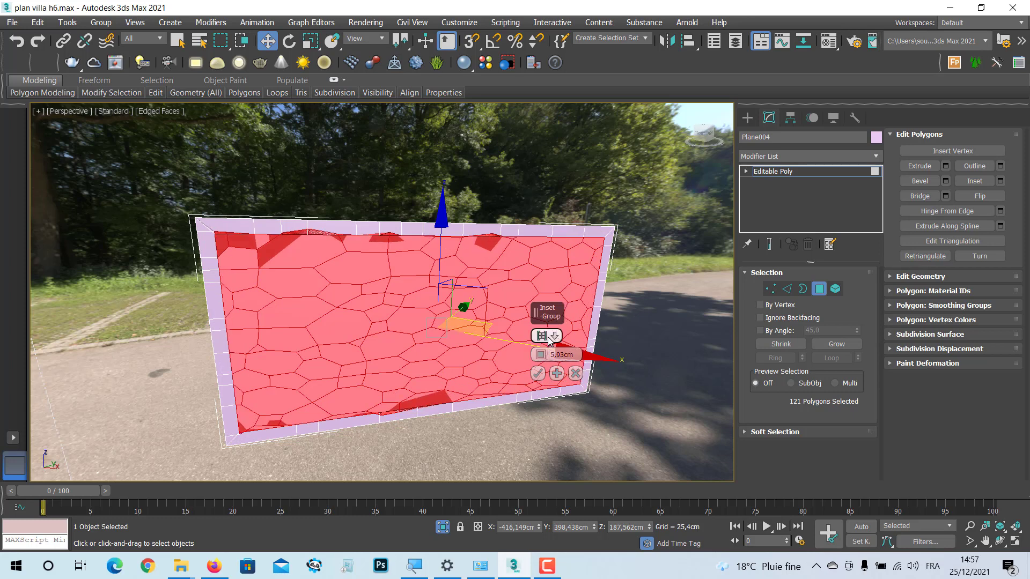
left_click(541, 335)
left_click(545, 336)
left_click(555, 341)
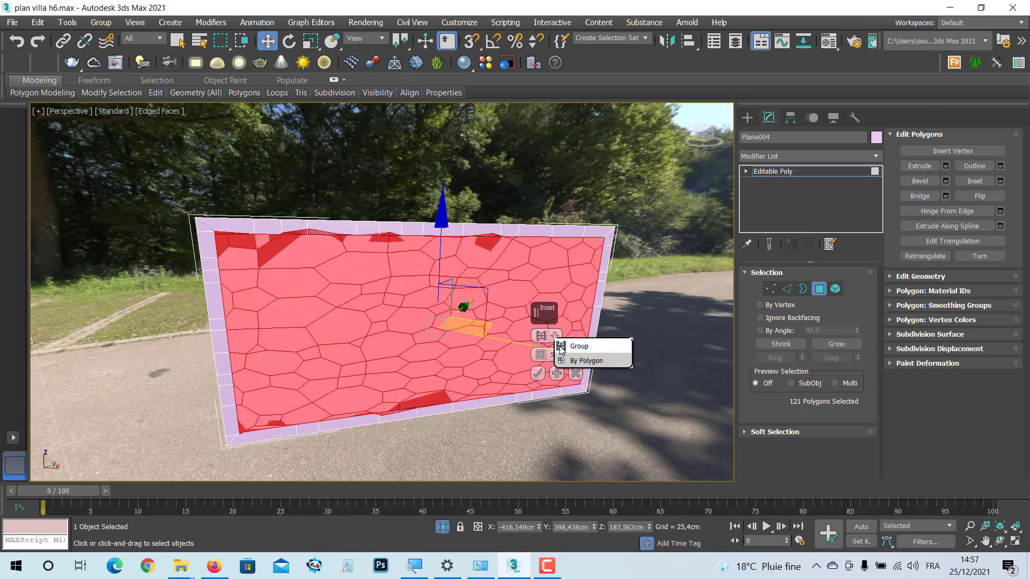
left_click(563, 344)
- Inset each cell By Polygon with the amount reduced to 1,301 cm
right_click(543, 359)
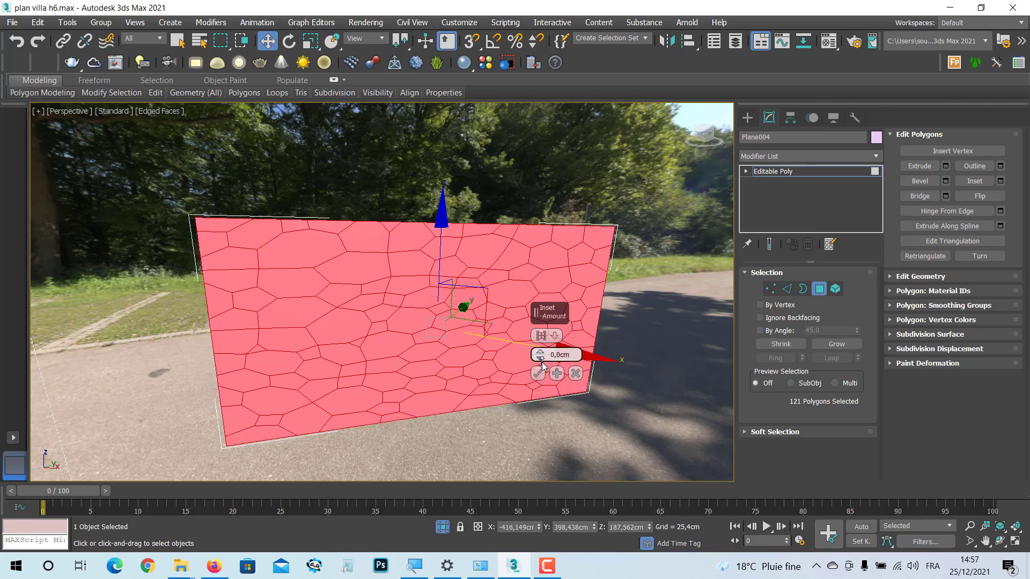
left_click_drag(540, 358, 540, 357)
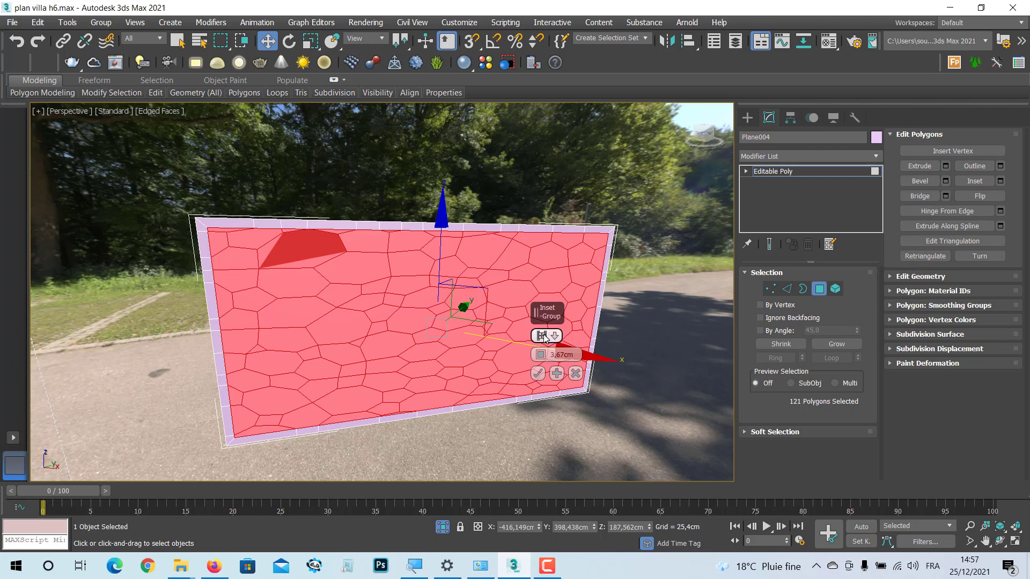
left_click(543, 338)
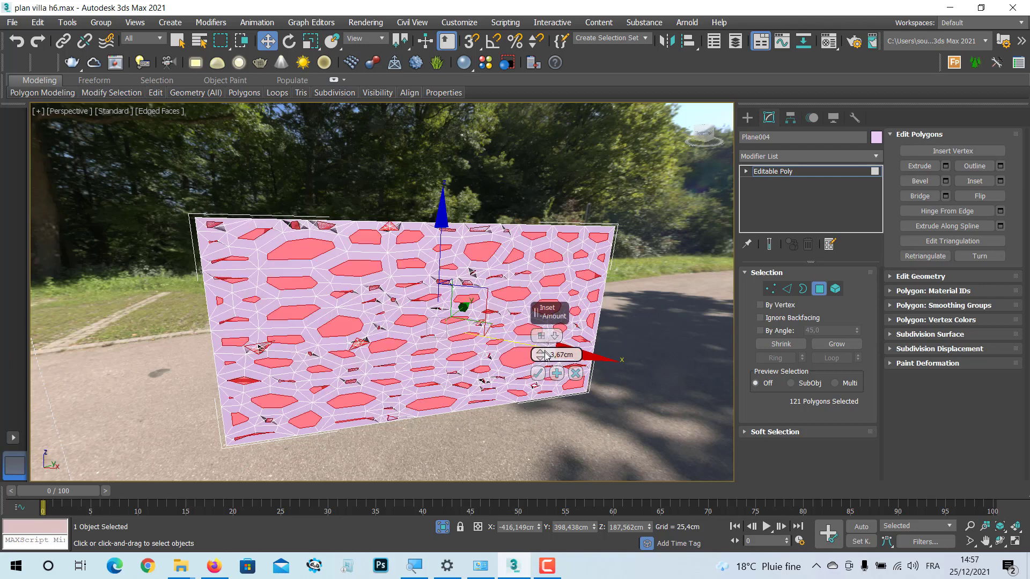
left_click_drag(540, 362, 537, 361)
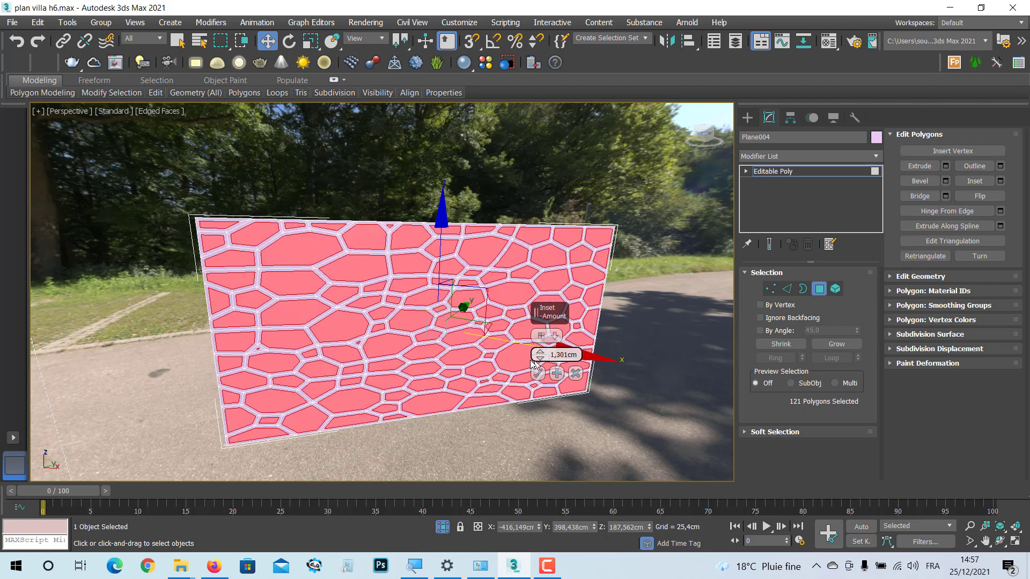
scroll(419, 346, "up", 2)
scroll(375, 337, "up", 3)
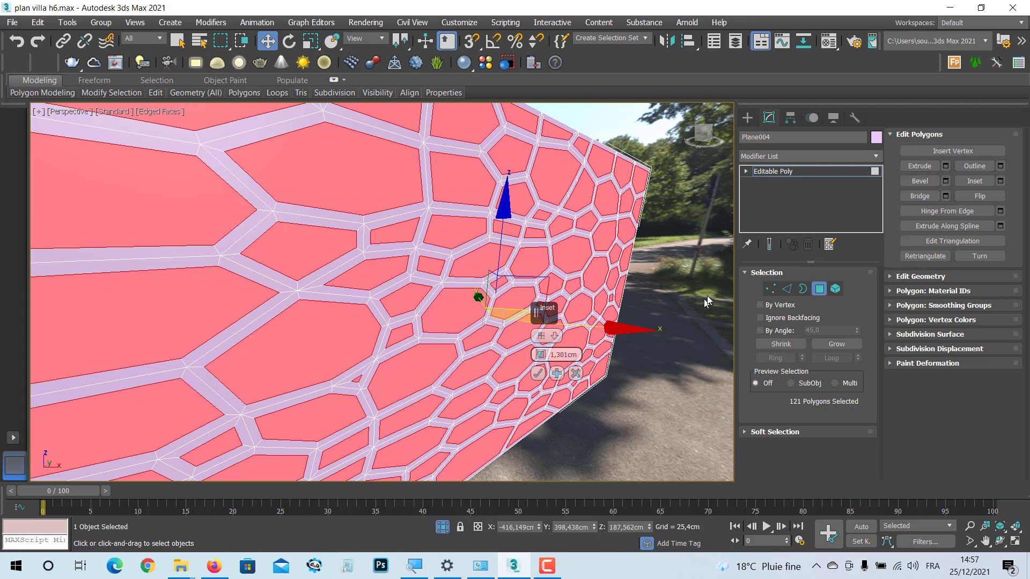
- Apply the inset, delete the selected cell centres, and exit Polygon mode
left_click(537, 375)
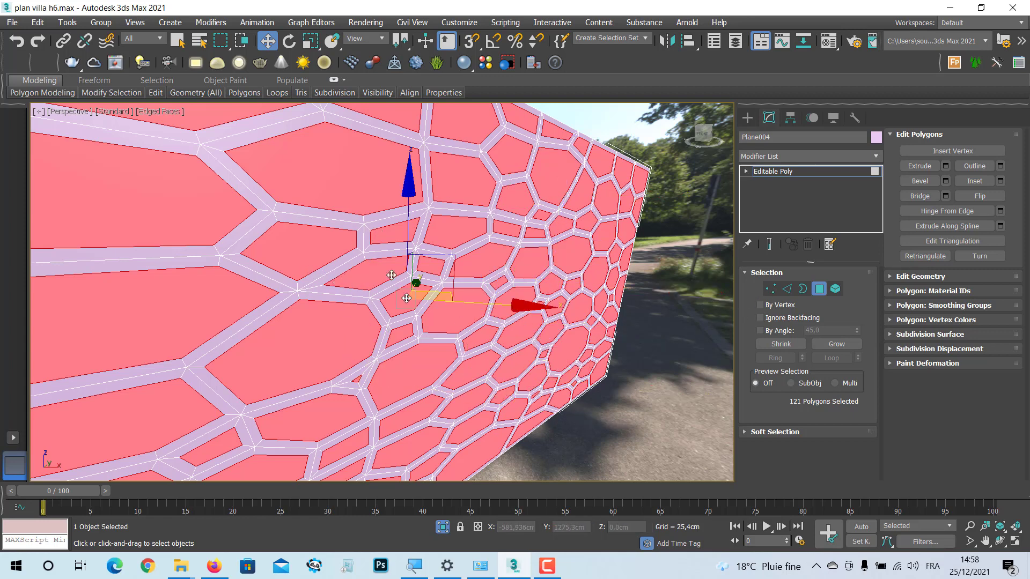
left_click_drag(407, 298, 541, 303)
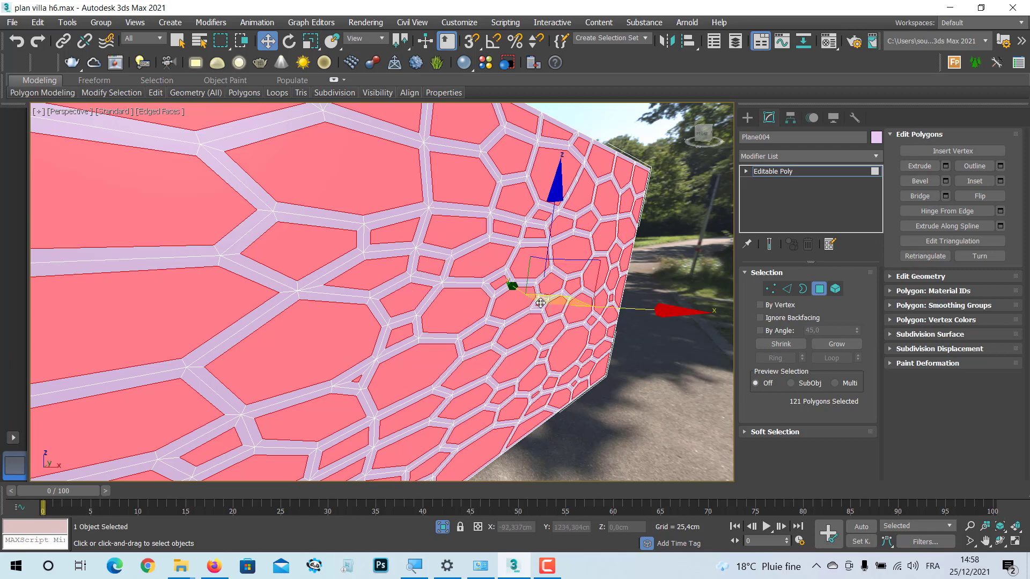
key("Delete")
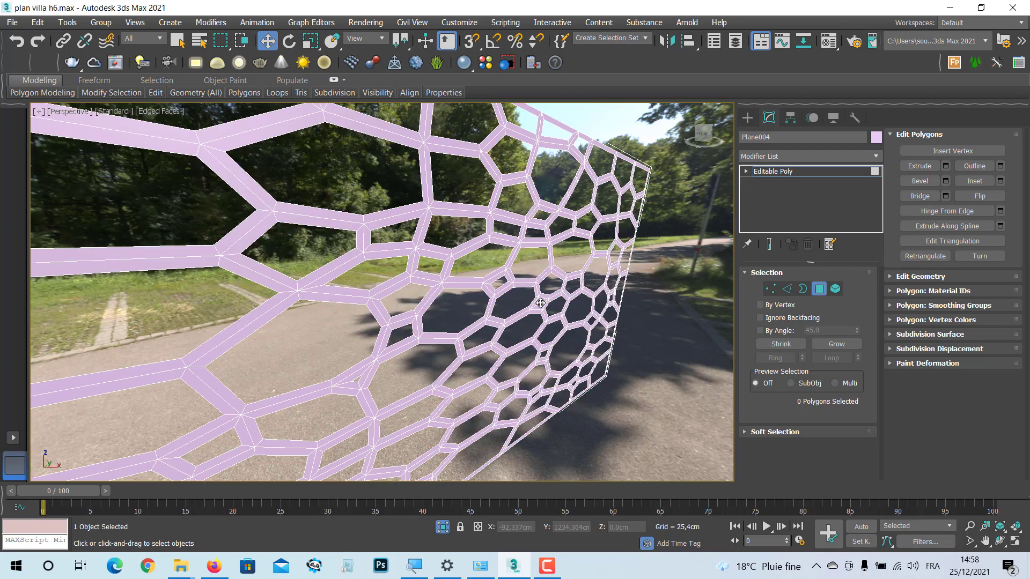
left_click(823, 291)
- Add a Shell modifier to the Voronoi lattice on Plane004
middle_click_drag(583, 310, 567, 312, "alt")
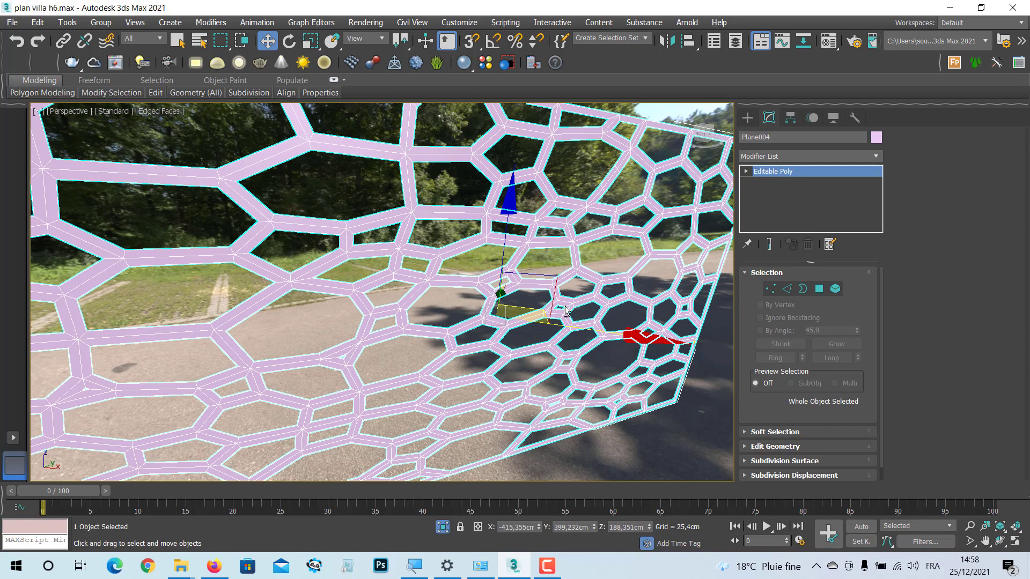
left_click(877, 156)
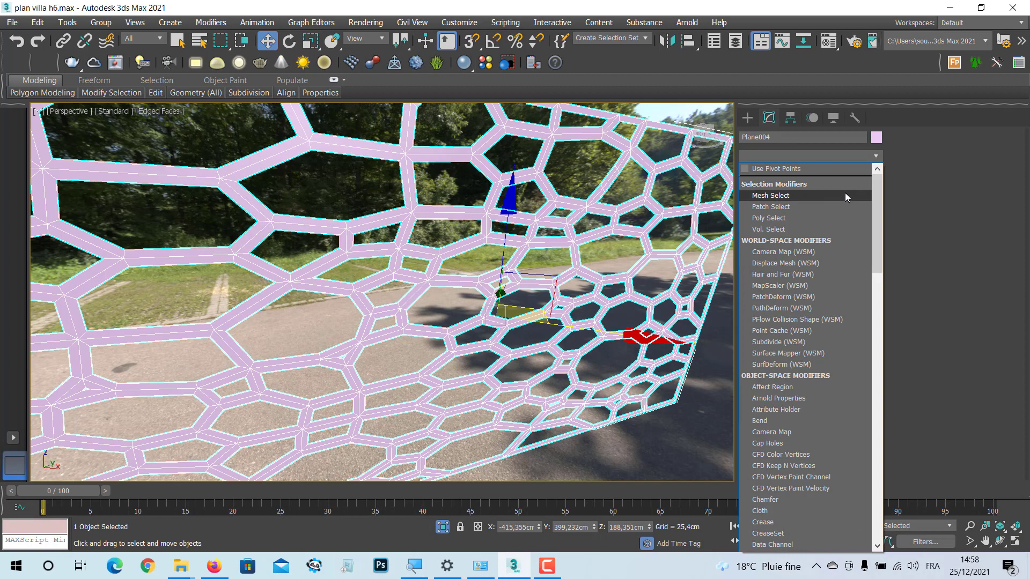
type("sh")
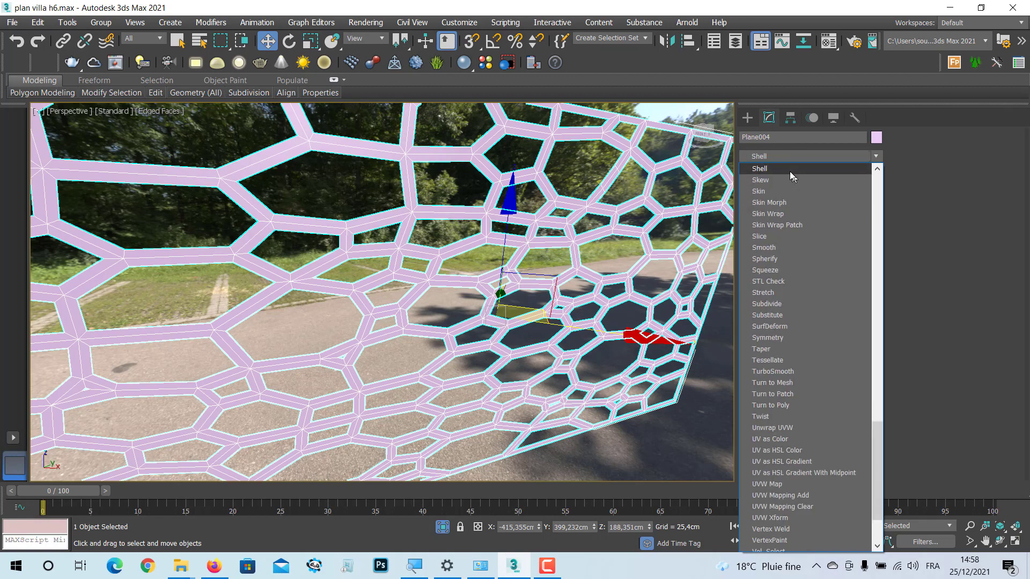
left_click(787, 169)
- Set the Shell's Outer Amount to 2,0 cm and open the Material Editor
mouse_move(590, 252)
middle_mouse_down("alt")
mouse_move(615, 253)
mouse_move(529, 278)
mouse_move(376, 283)
middle_mouse_up("alt")
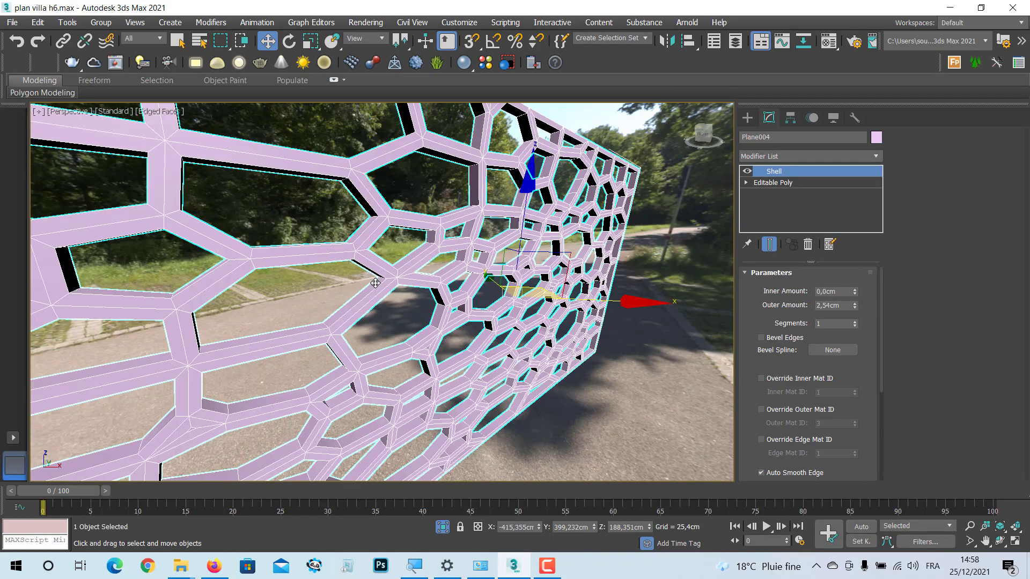
middle_click_drag(375, 283, 311, 239, "alt")
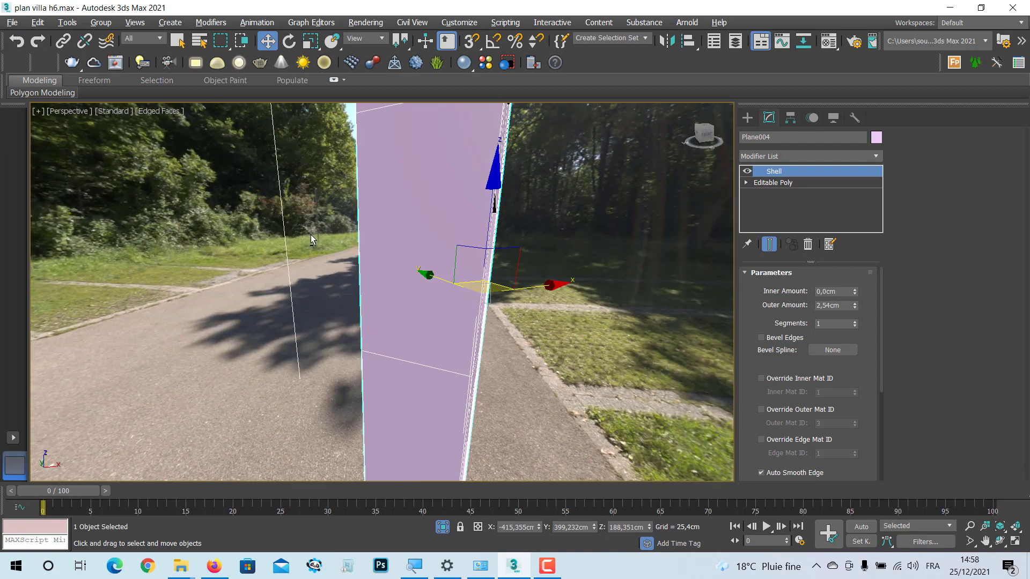
double_click(846, 305)
type("2")
key("Return")
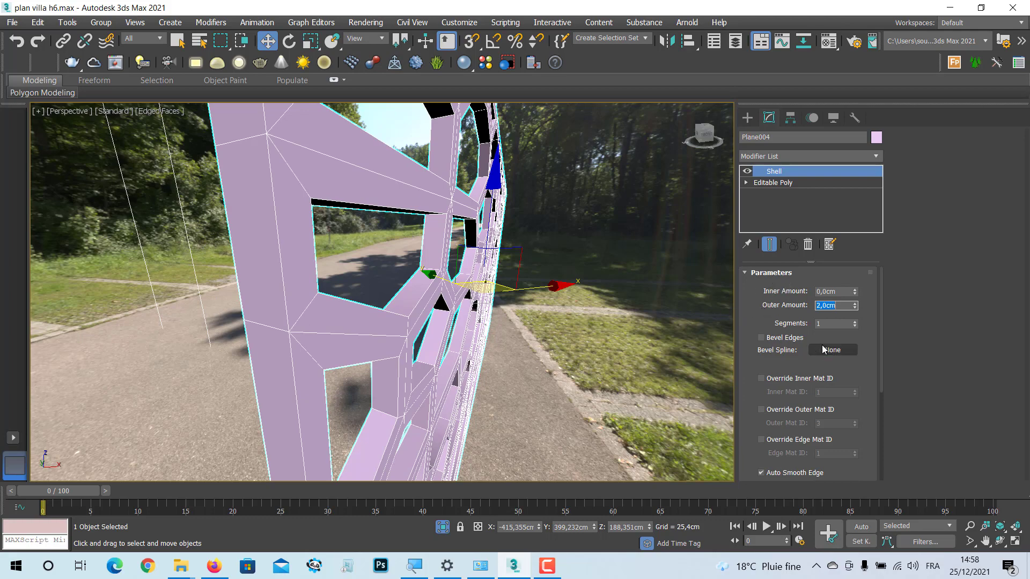
middle_click_drag(529, 338, 504, 321)
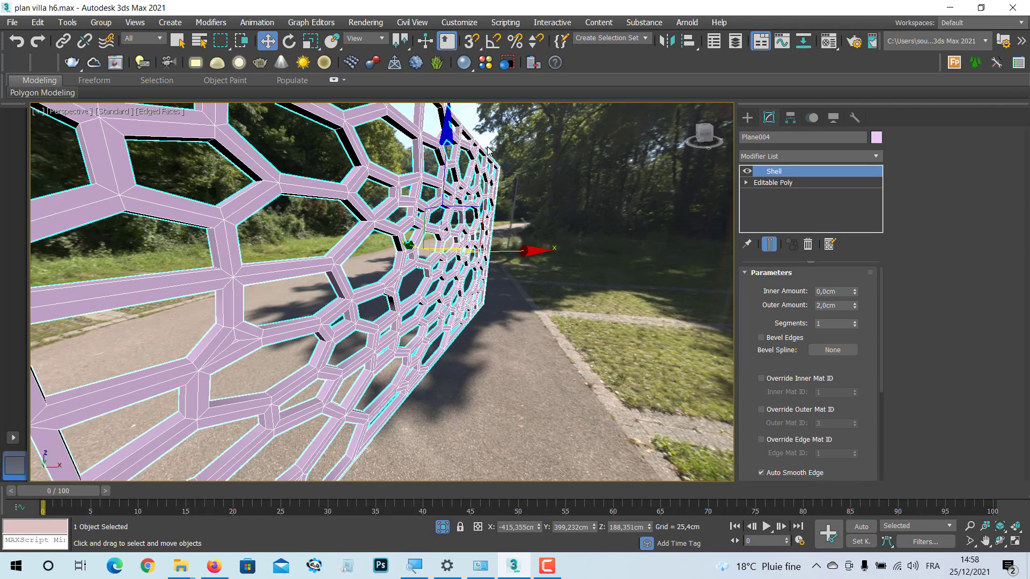
key("shift+q")
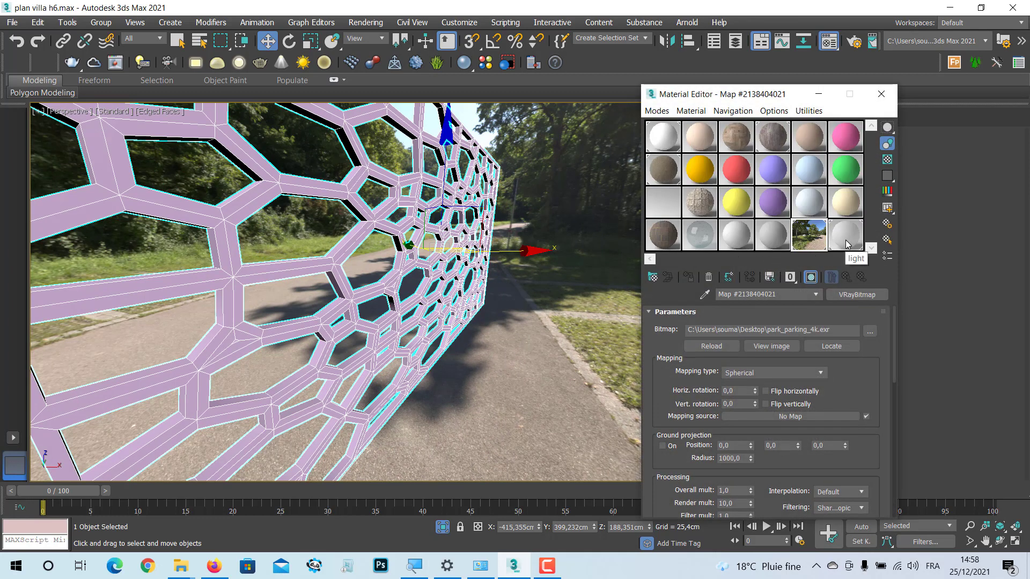
- Assign Material #22 to the curtain with black (0,0,0) diffuse and white (255,255,255) reflect
left_click(774, 241)
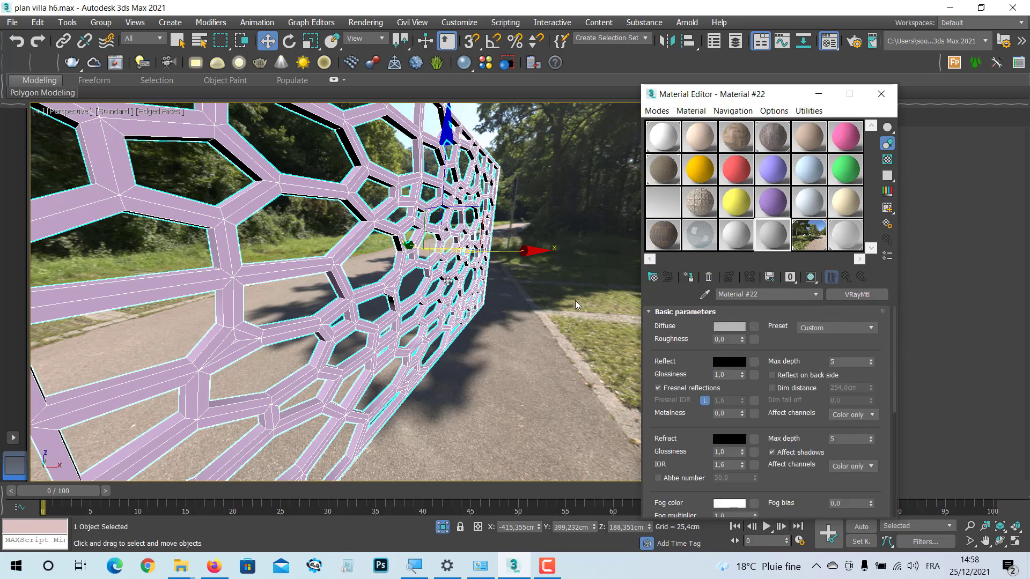
left_click(688, 278)
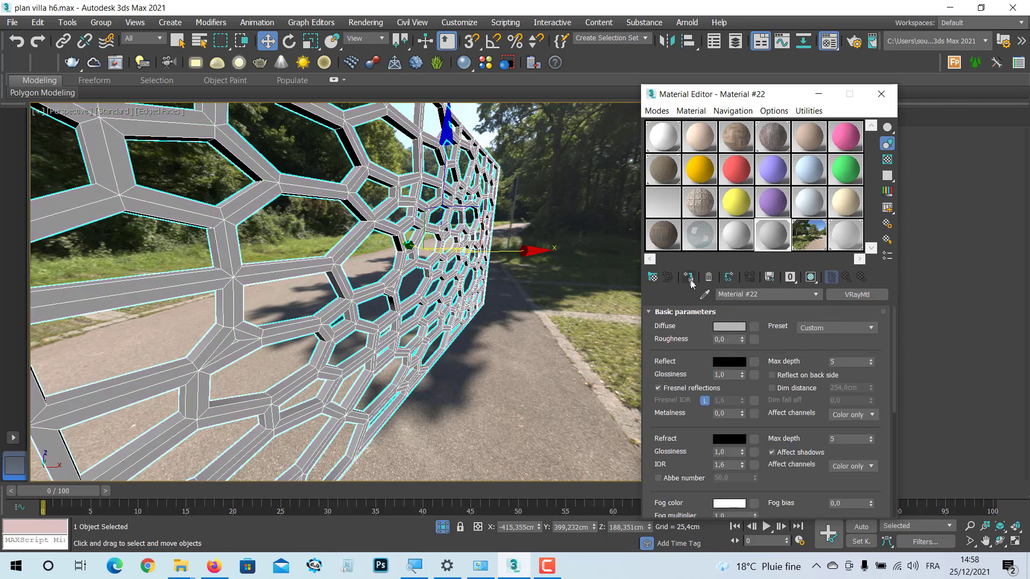
left_click(722, 328)
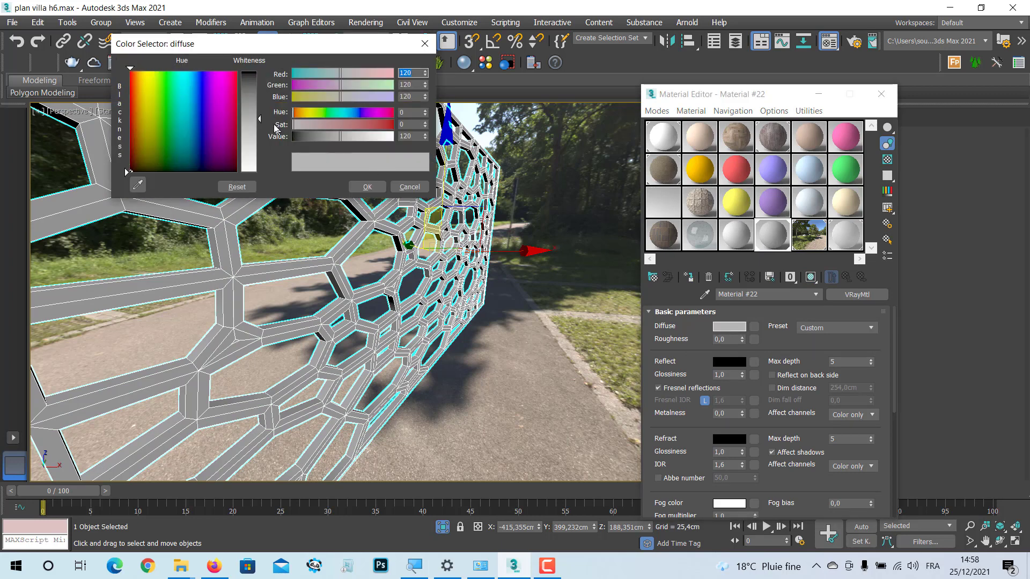
left_click_drag(259, 122, 259, 71)
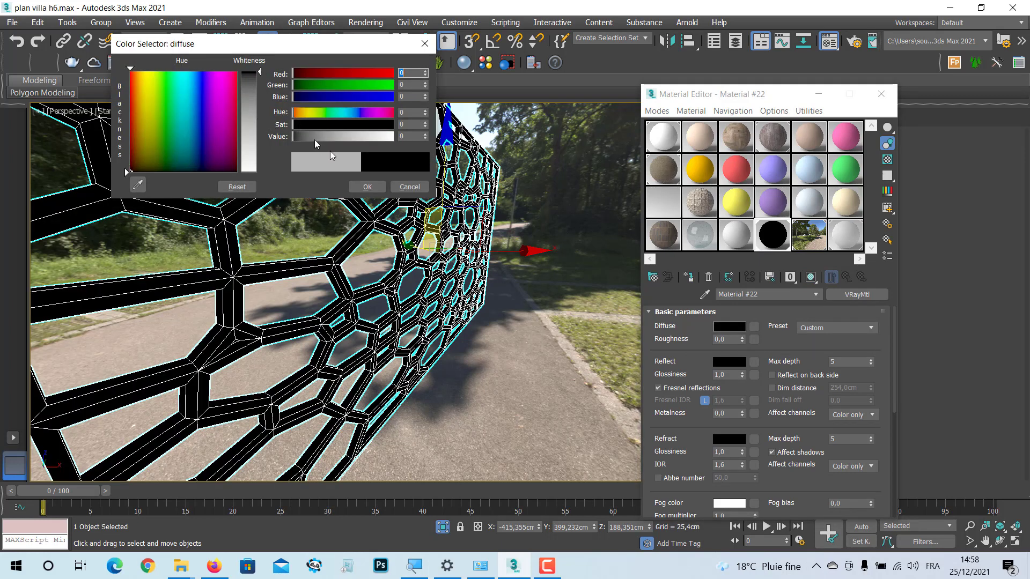
left_click(363, 186)
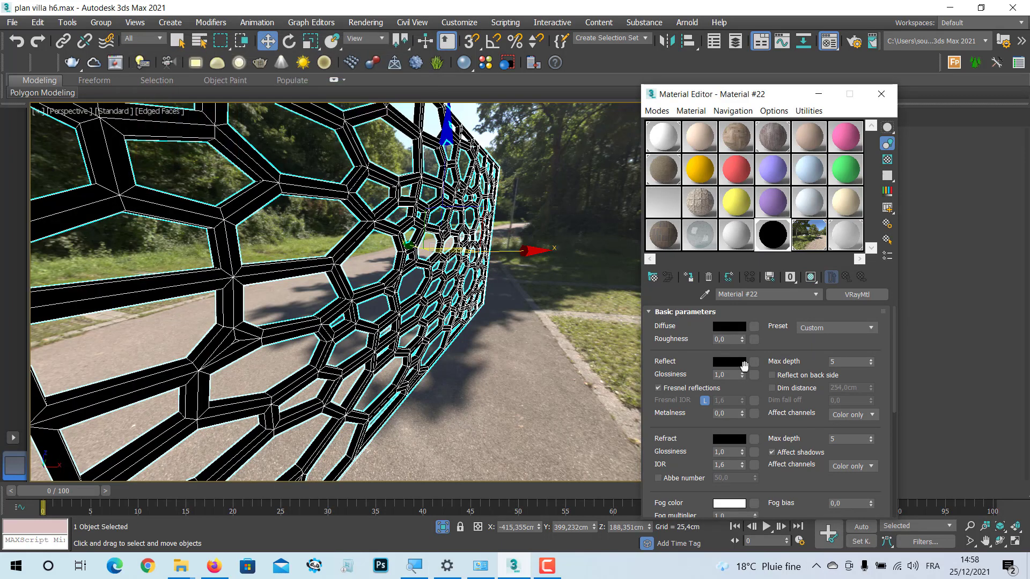
left_click(738, 363)
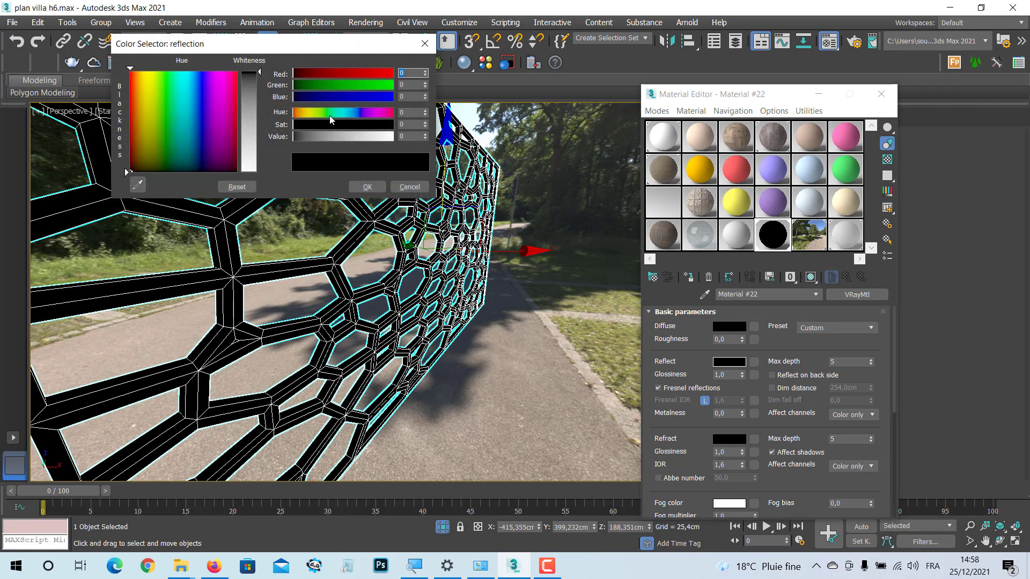
left_click_drag(259, 75, 259, 172)
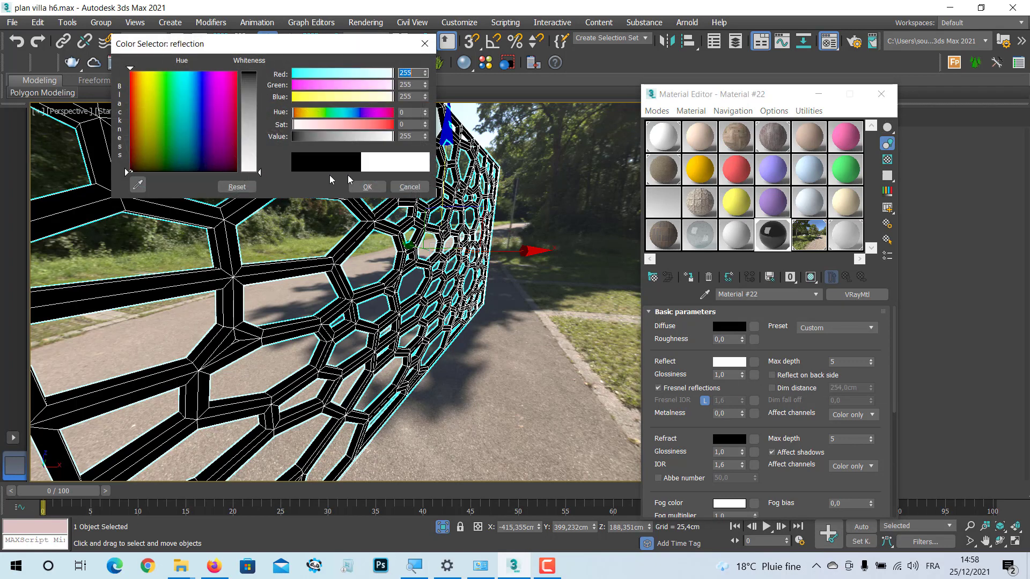
left_click(363, 187)
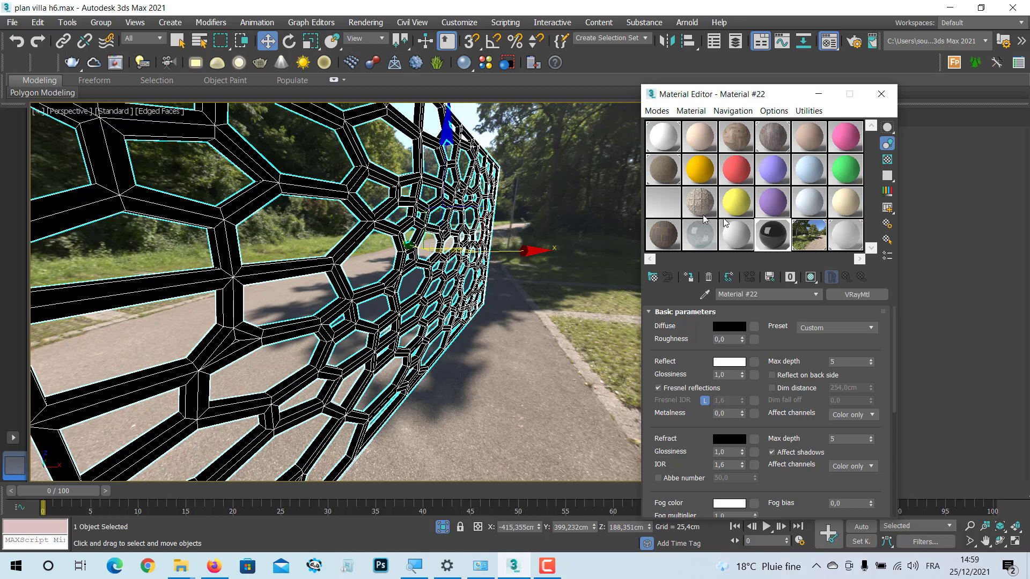
- Set Material #22's Reflect Glossiness to 0,9, checking the enlarged preview before and after
double_click(772, 236)
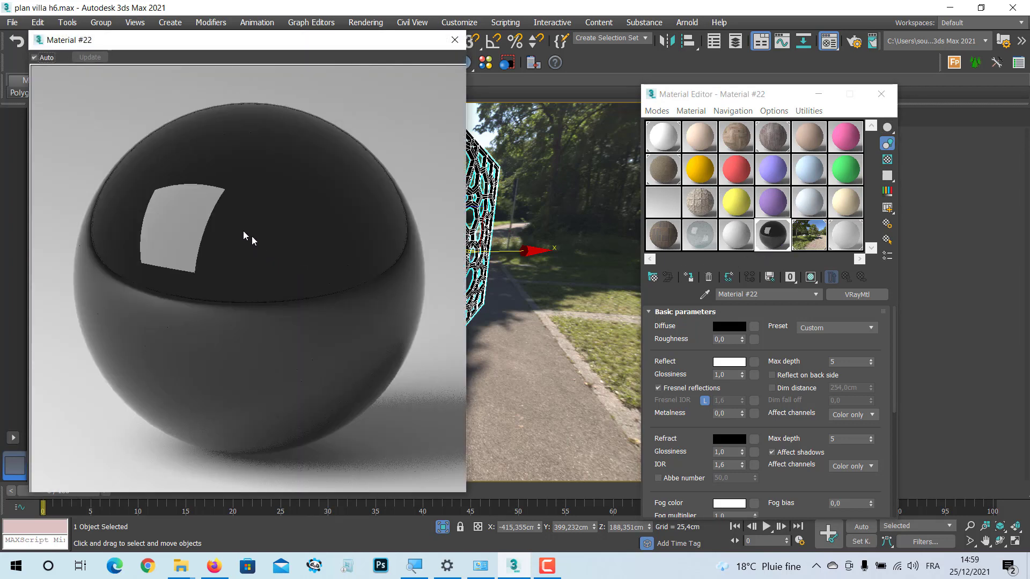
left_click(454, 41)
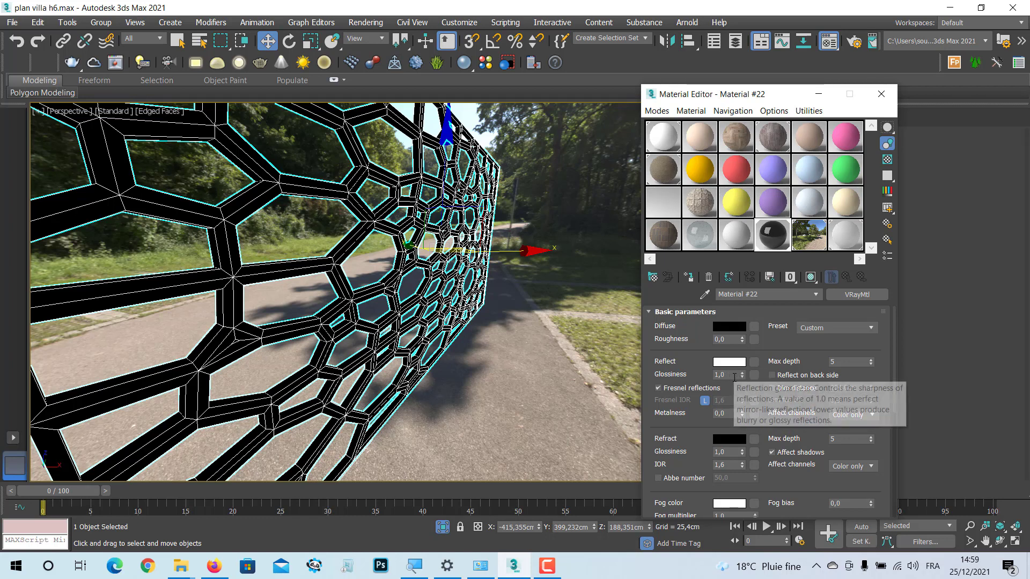
left_click_drag(732, 375, 704, 375)
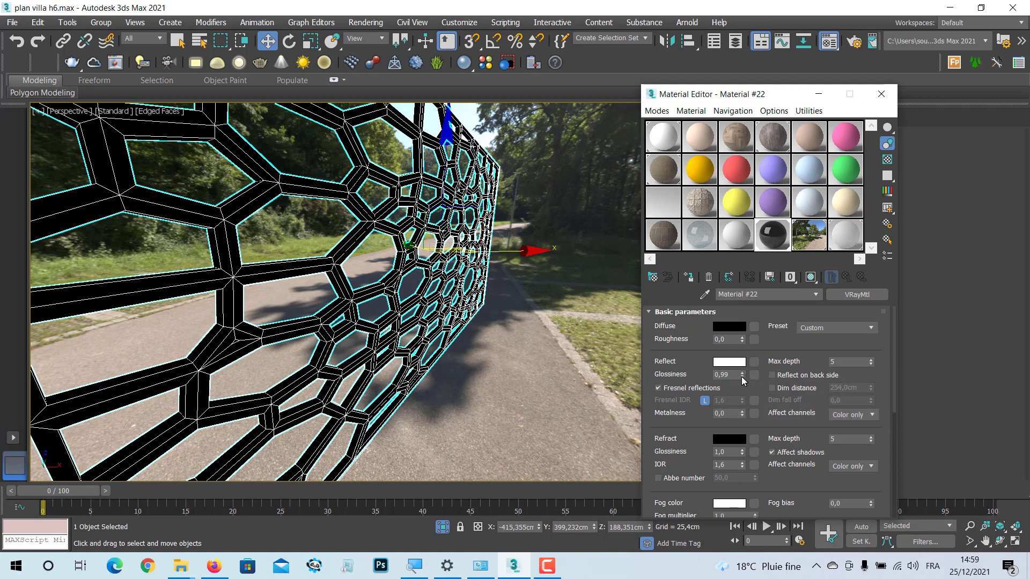
type("0,9")
key("BackSpace")
key("Return")
double_click(779, 234)
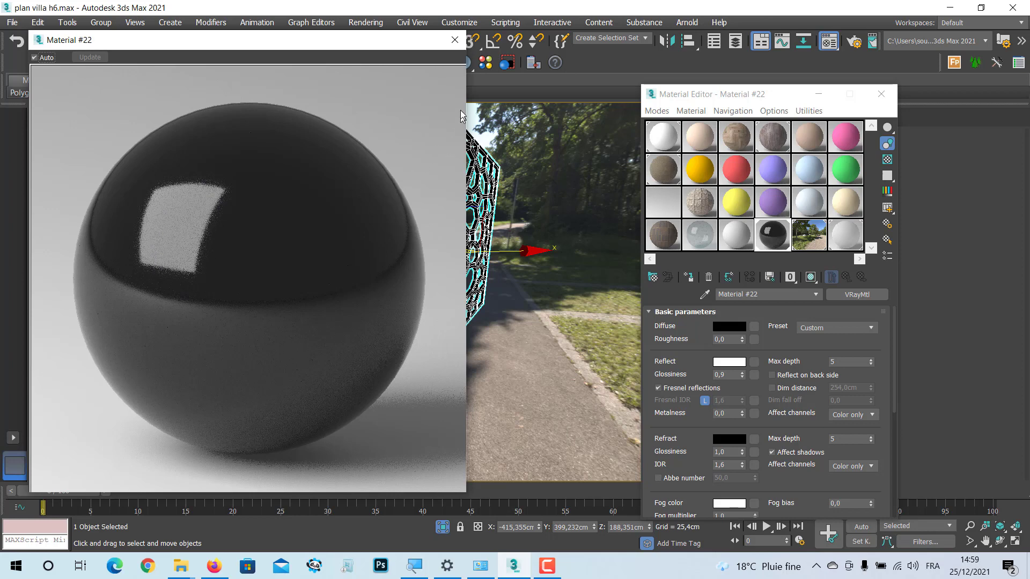
left_click(455, 41)
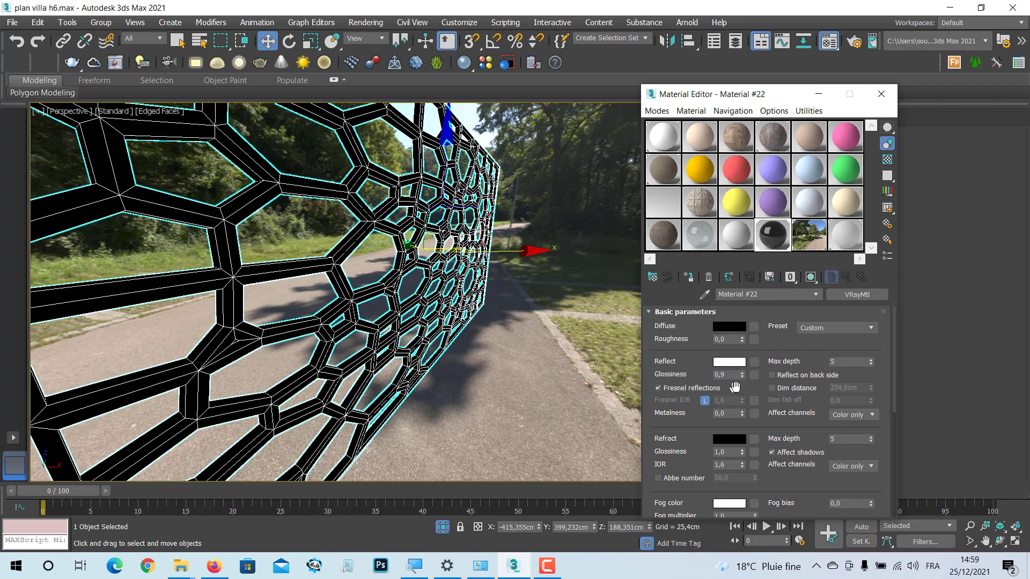
- Close the Material Editor, exit isolation, and V-Ray render the room through VRayCam002
left_click(882, 94)
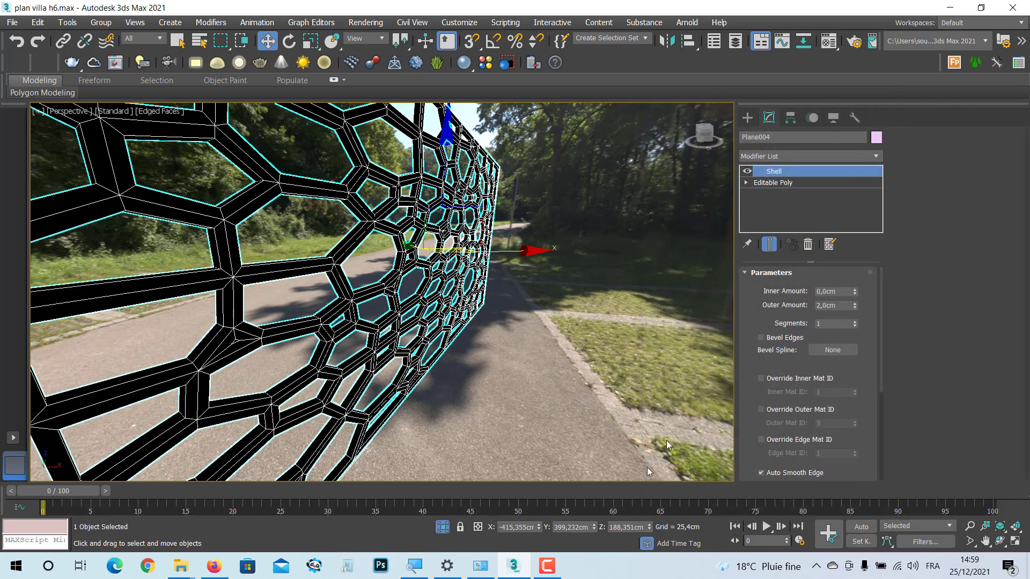
left_click(443, 527)
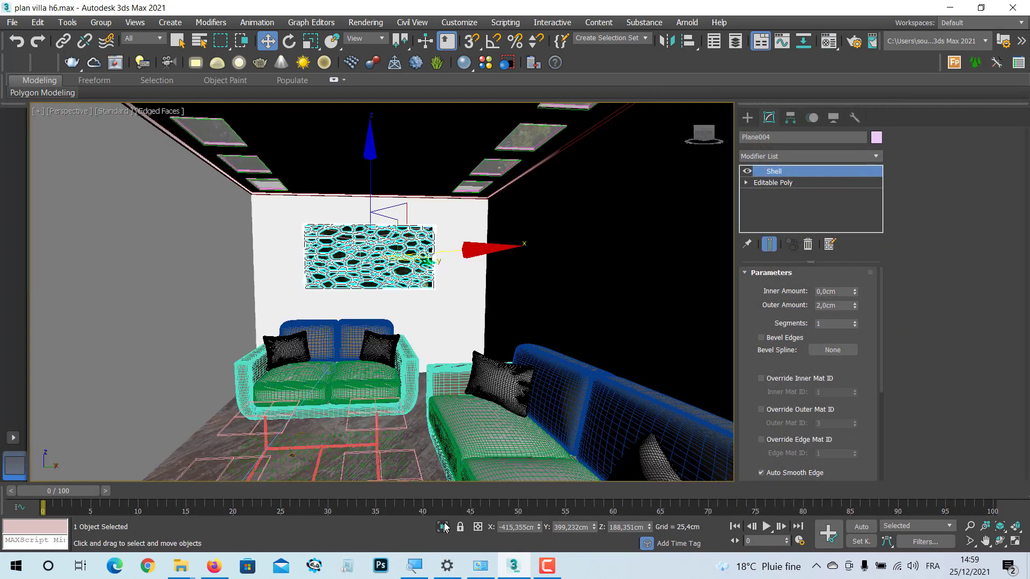
key("c")
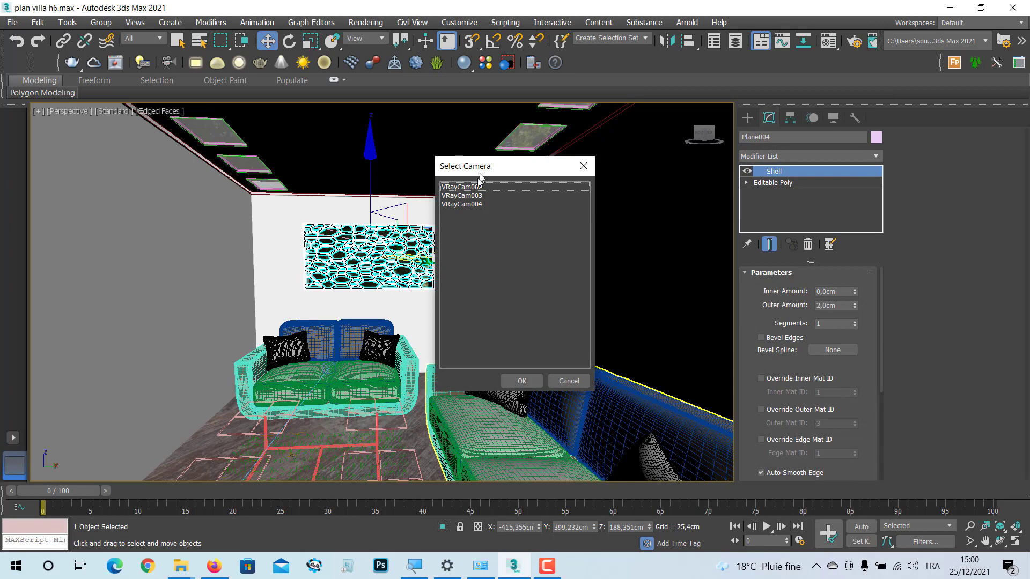
double_click(466, 187)
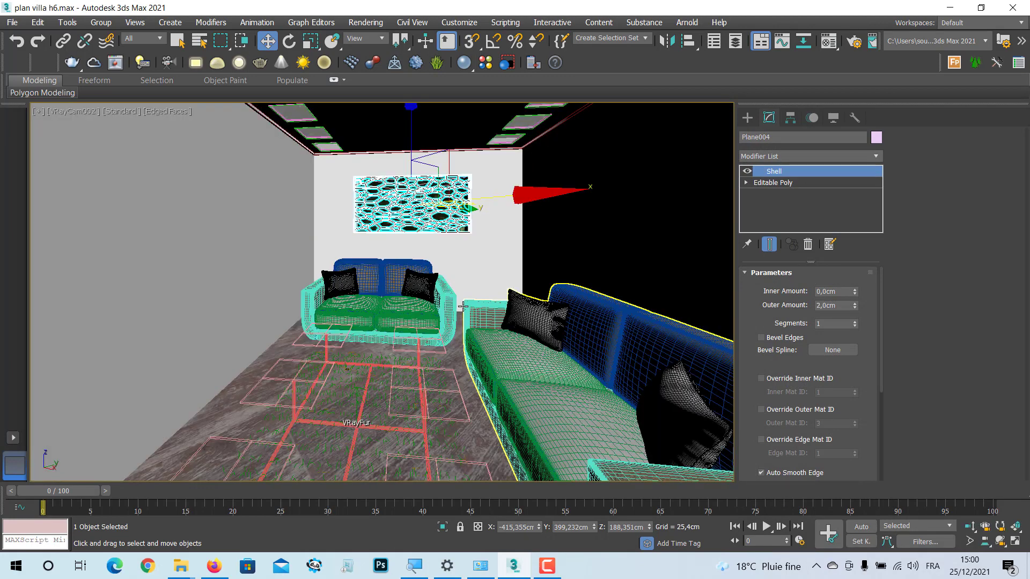
middle_click_drag(461, 318, 467, 309)
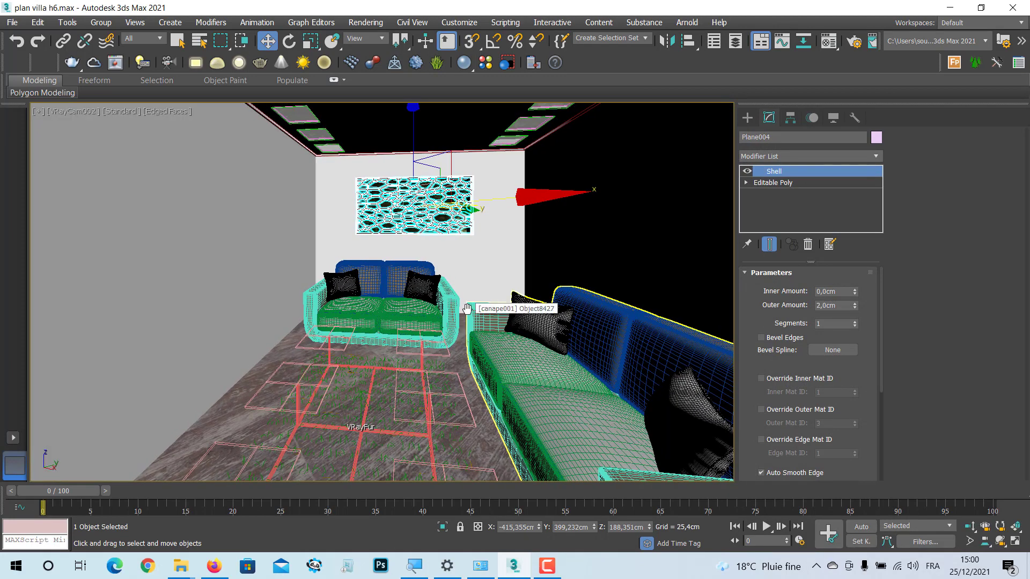
key("shift+q")
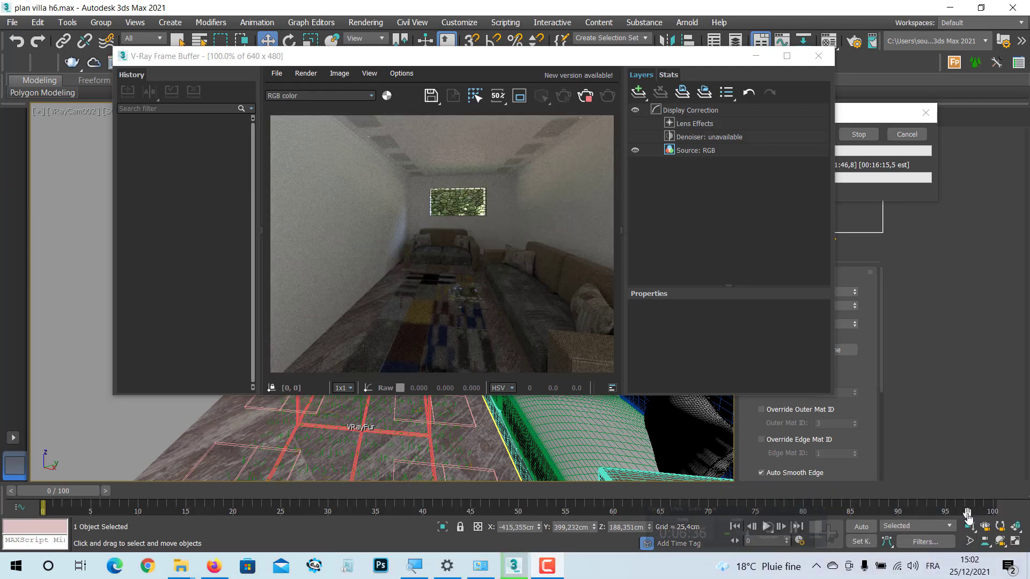
- Inspect the render in the V-Ray Frame Buffer, then stop it at its current quality
mouse_move(565, 60)
left_mouse_down()
mouse_move(511, 178)
mouse_move(444, 83)
left_mouse_up()
left_click_drag(436, 66, 484, 62)
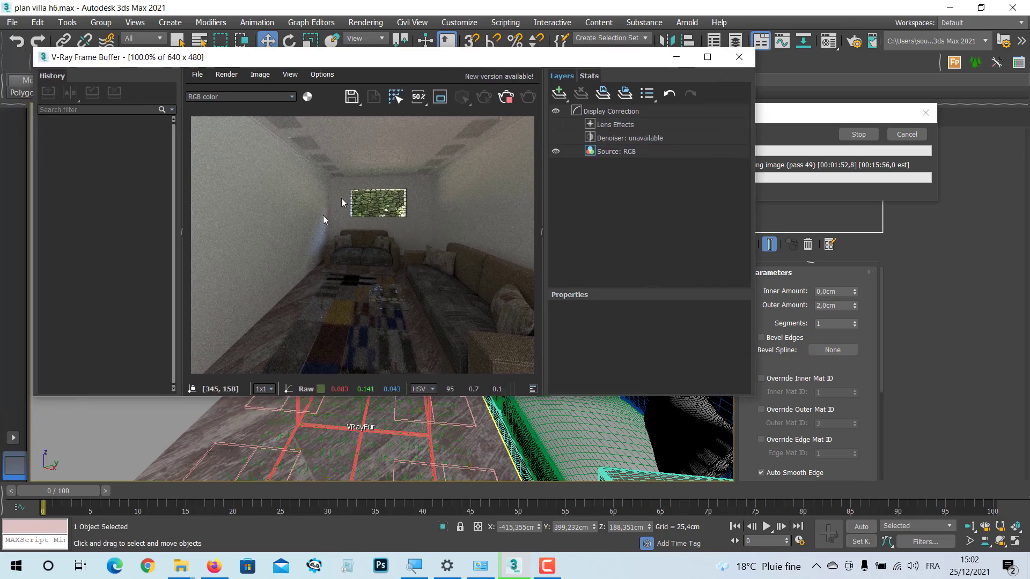
scroll(355, 216, "up", 2)
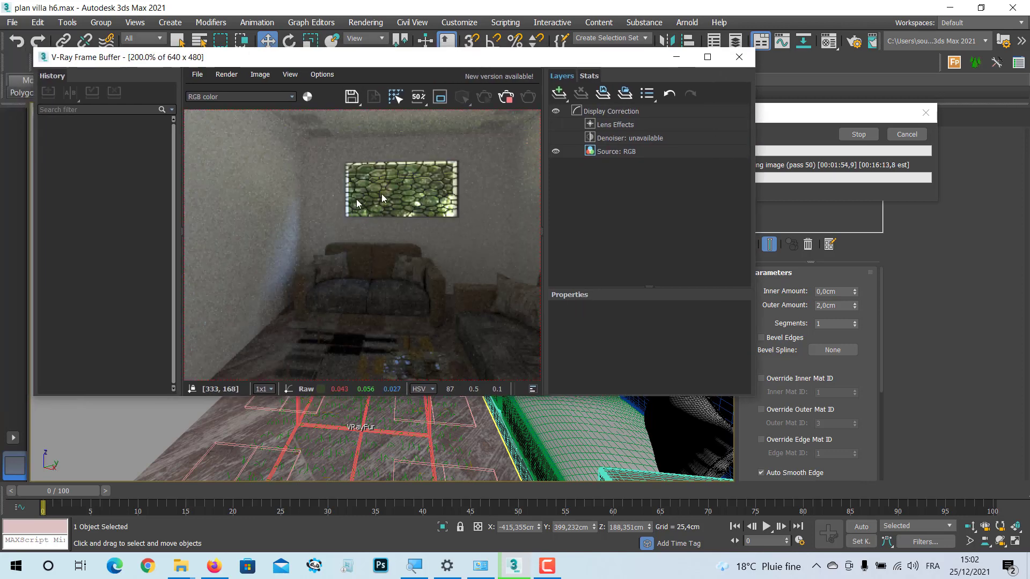
left_click_drag(788, 119, 815, 132)
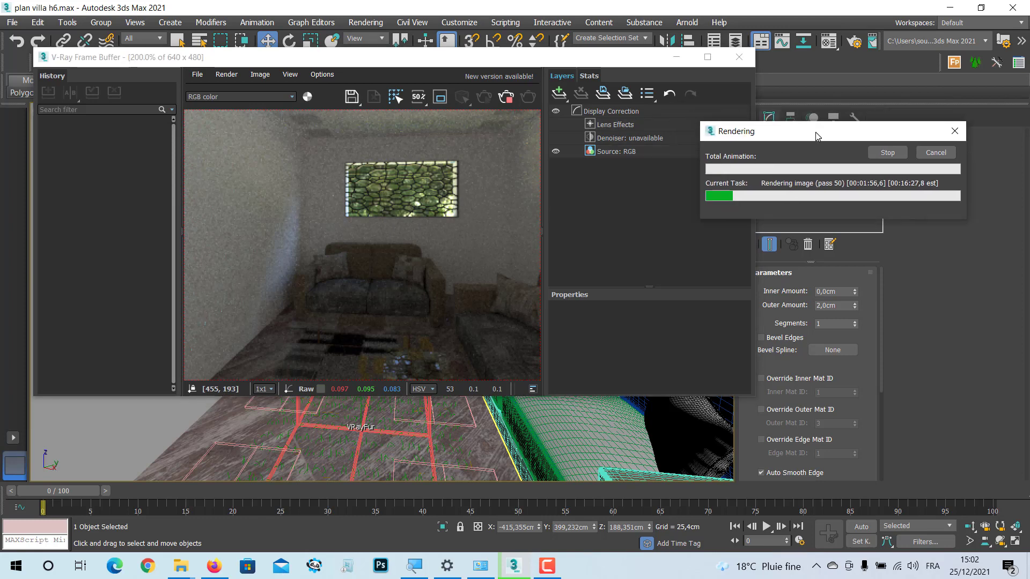
scroll(439, 215, "down", 2)
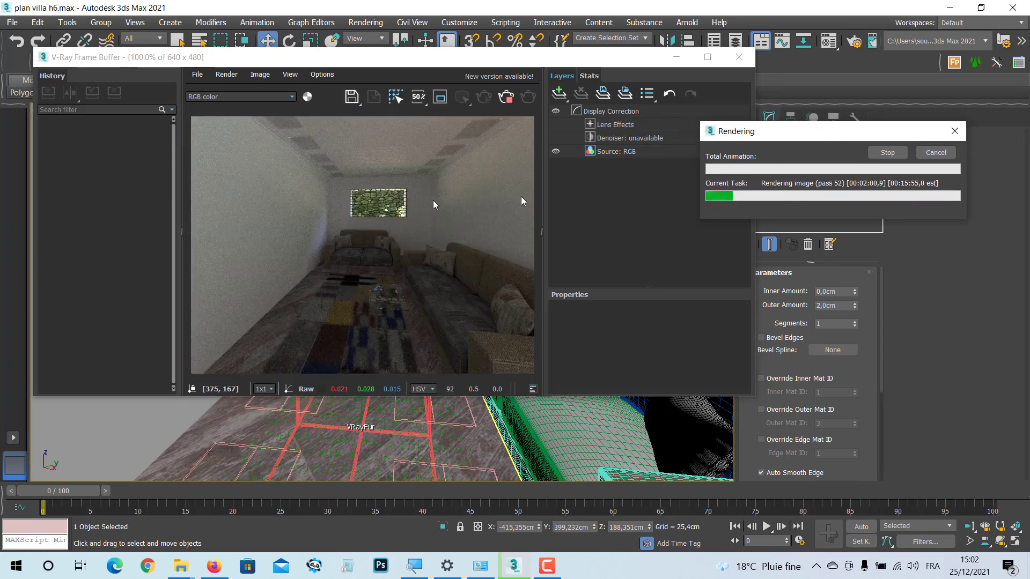
left_click(887, 152)
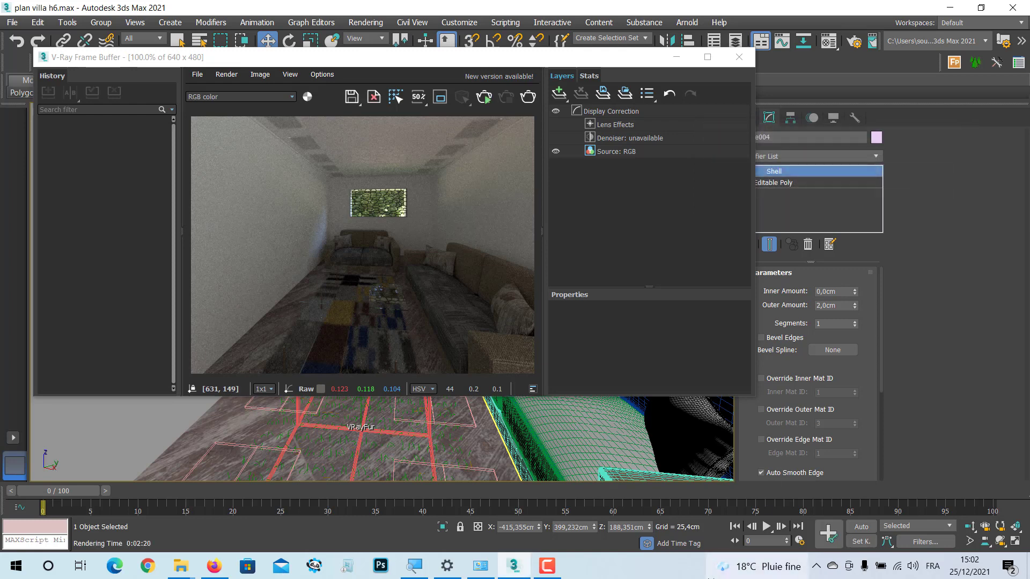